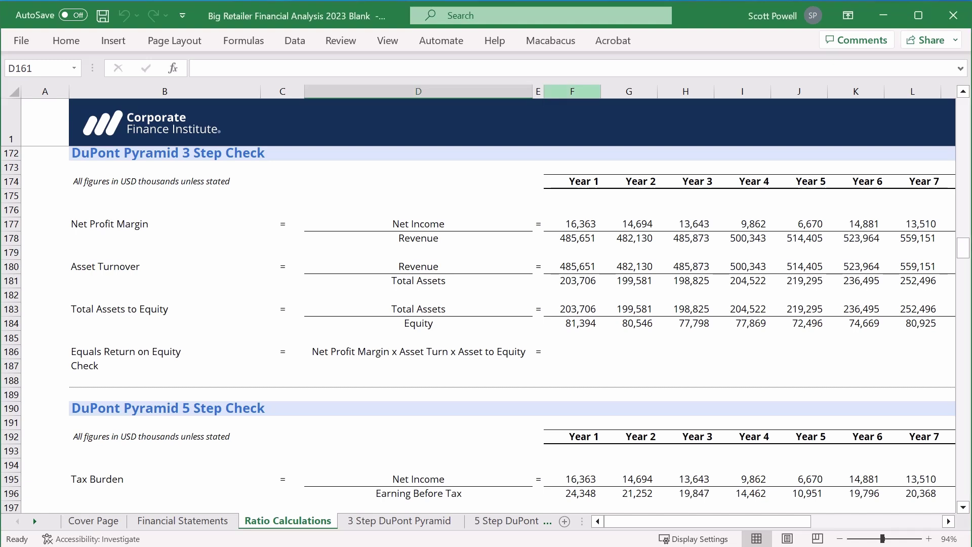
Step: Hide columns E through M on the Ratio Calculations sheet
{"action": "left_click", "coordinate": [572, 91]}
{"action": "left_click_drag", "start_coordinate": [537, 121], "coordinate": [749, 122]}
{"action": "key", "text": "ctrl+space"}
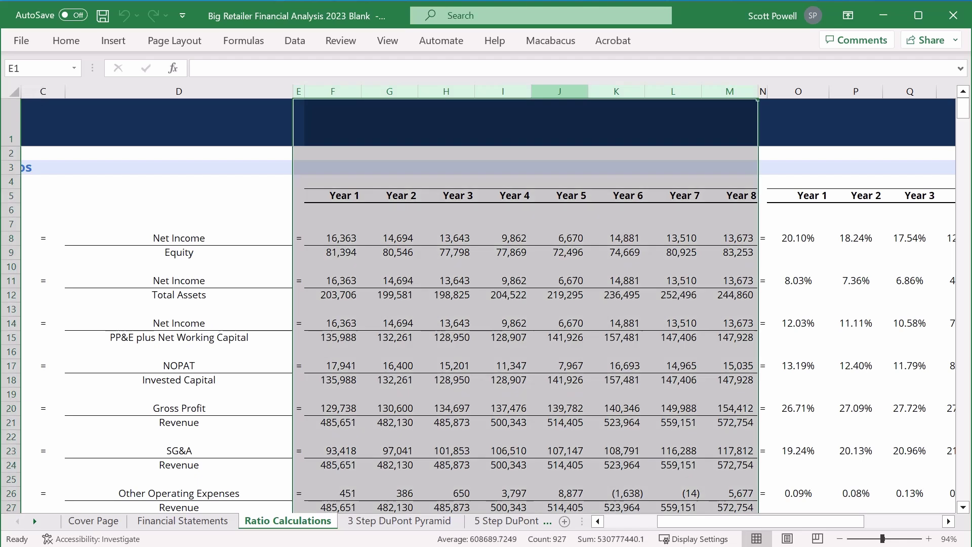
{"action": "key", "text": "shift+F10"}
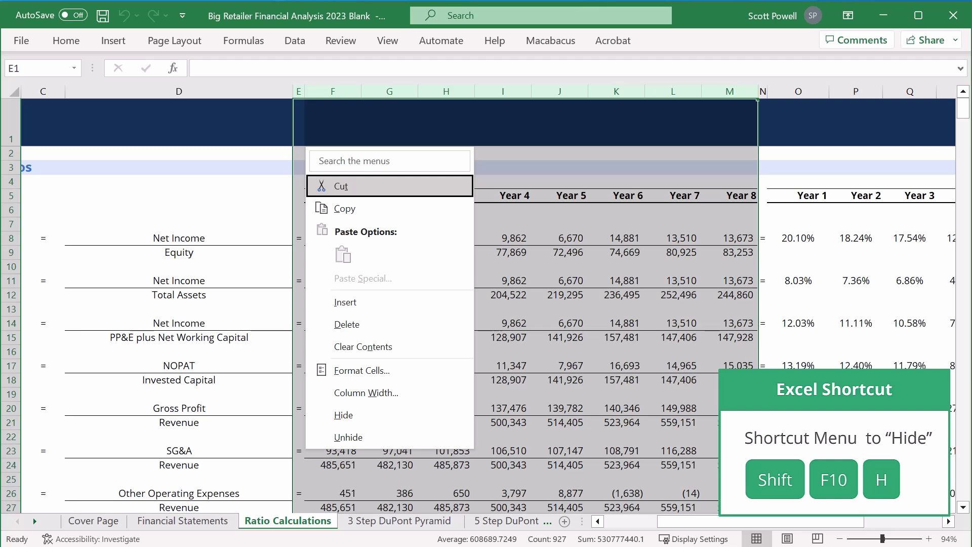
{"action": "key", "text": "h"}
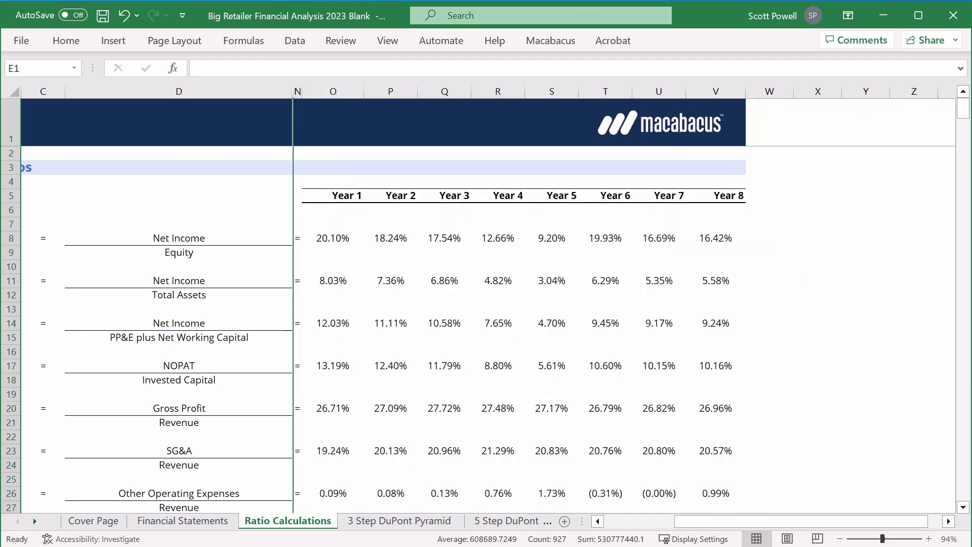
Step: Review the ratio sections from Profitability and Return Ratios through the end of the DuPont Pyramid 5 Step Check
{"action": "key", "text": "ctrl+Home"}
{"action": "key", "text": "Down"}
{"action": "key", "text": "Down"}
{"action": "key", "text": "Down"}
{"action": "key", "text": "Down"}
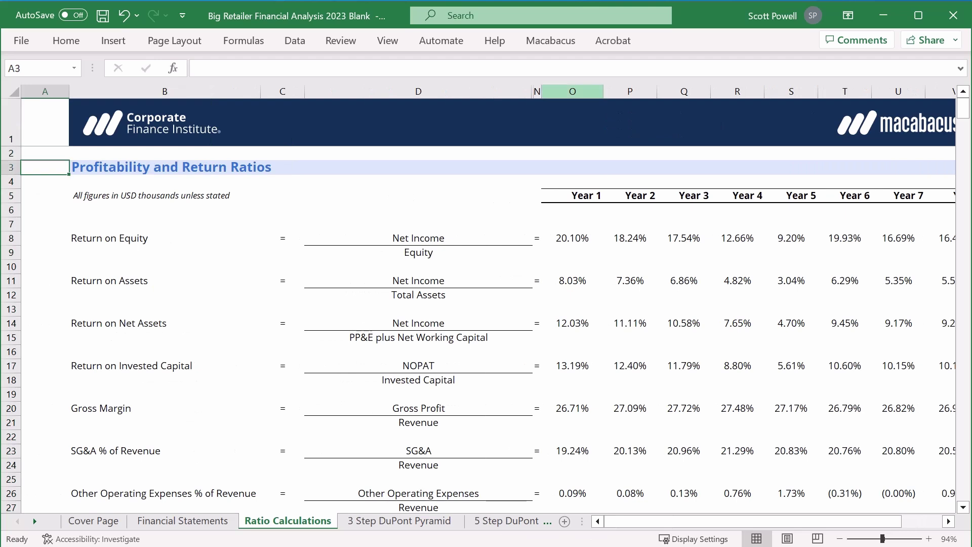
{"action": "key", "text": "Page_Down"}
{"action": "key", "text": "Page_Down"}
{"action": "key", "text": "Page_Down"}
{"action": "key", "text": "Page_Down"}
{"action": "key", "text": "Page_Down"}
{"action": "key", "text": "Page_Down"}
{"action": "key", "text": "Page_Down"}
{"action": "key", "text": "Page_Down"}
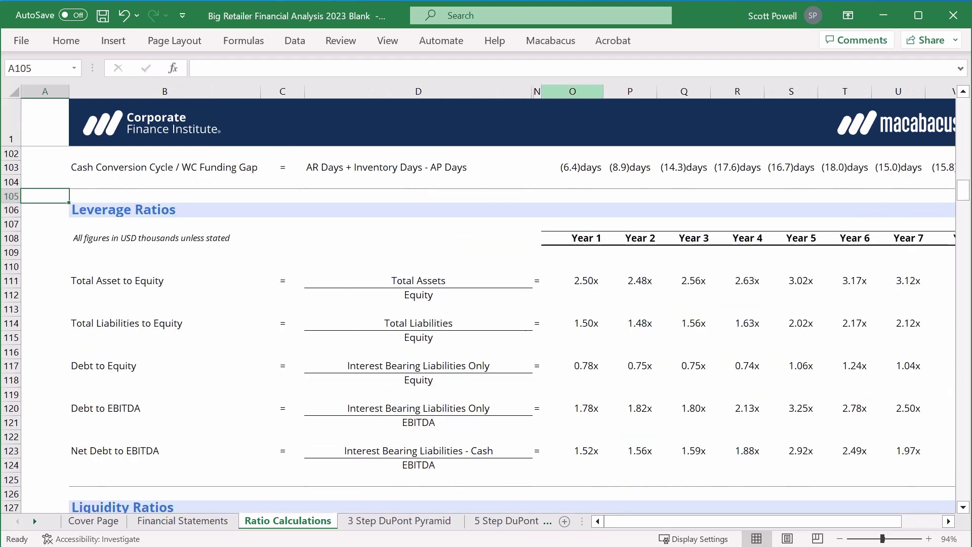
{"action": "key", "text": "Up"}
{"action": "key", "text": "Up"}
{"action": "key", "text": "Up"}
{"action": "key", "text": "Up"}
{"action": "key", "text": "Up"}
{"action": "key", "text": "Up"}
{"action": "key", "text": "Up"}
{"action": "key", "text": "Up"}
{"action": "key", "text": "Up"}
{"action": "key", "text": "Up"}
{"action": "key", "text": "Up"}
{"action": "key", "text": "Up"}
{"action": "key", "text": "Up"}
{"action": "key", "text": "Up"}
{"action": "key", "text": "Up"}
{"action": "key", "text": "Up"}
{"action": "key", "text": "Up"}
{"action": "key", "text": "Up"}
{"action": "key", "text": "Up"}
{"action": "key", "text": "Up"}
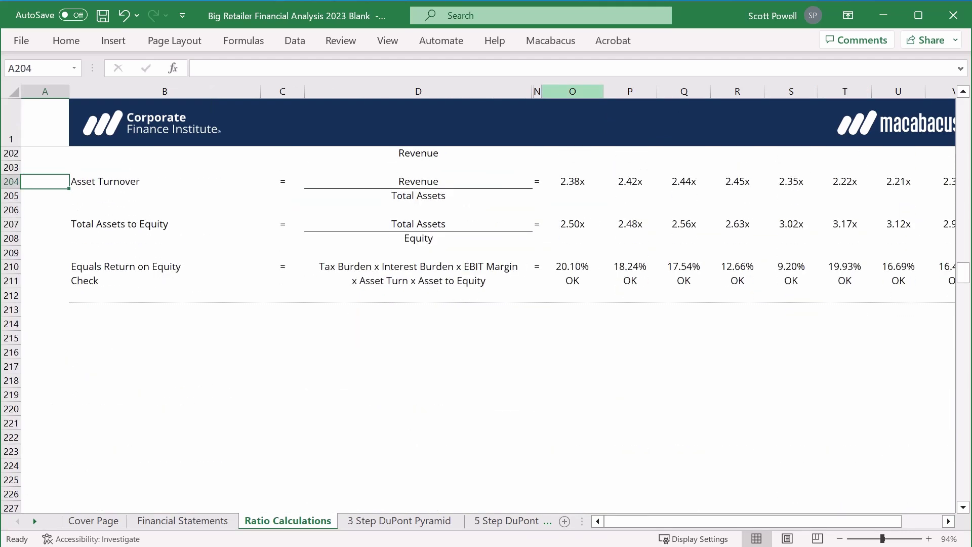
{"action": "key", "text": "Up"}
{"action": "key", "text": "Up"}
{"action": "key", "text": "Up"}
{"action": "key", "text": "Up"}
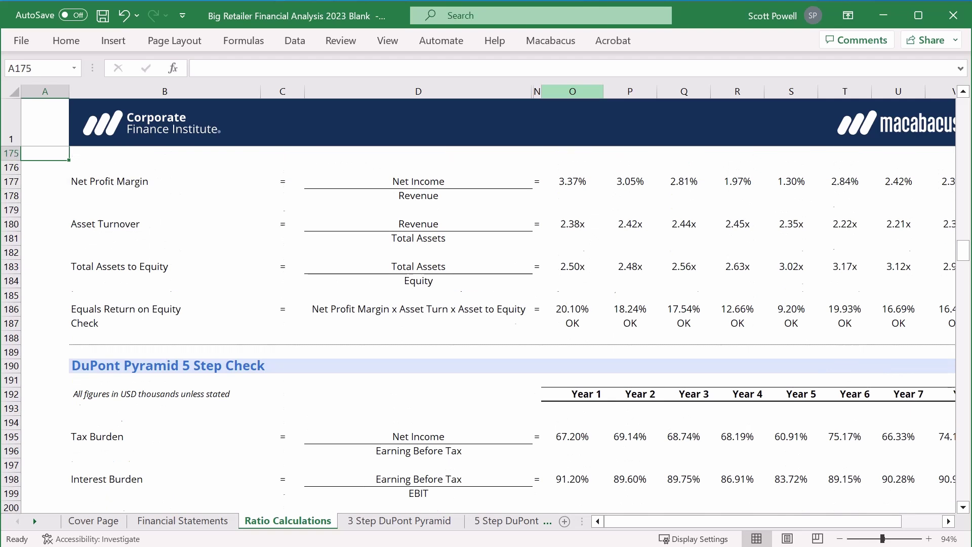
Step: Inspect the Year 1 formulas for Net Profit Margin, Asset Turnover and Total Assets to Equity in the DuPont Pyramid 3 Step Check
{"action": "key", "text": "Down"}
{"action": "key", "text": "Down"}
{"action": "key", "text": "Down"}
{"action": "key", "text": "Down"}
{"action": "key", "text": "Right"}
{"action": "key", "text": "Right"}
{"action": "key", "text": "Right"}
{"action": "key", "text": "Right"}
{"action": "key", "text": "Right"}
{"action": "key", "text": "Down"}
{"action": "key", "text": "Down"}
{"action": "key", "text": "Down"}
{"action": "key", "text": "Down"}
{"action": "key", "text": "Down"}
{"action": "key", "text": "Down"}
{"action": "key", "text": "Down"}
{"action": "key", "text": "Down"}
{"action": "key", "text": "Down"}
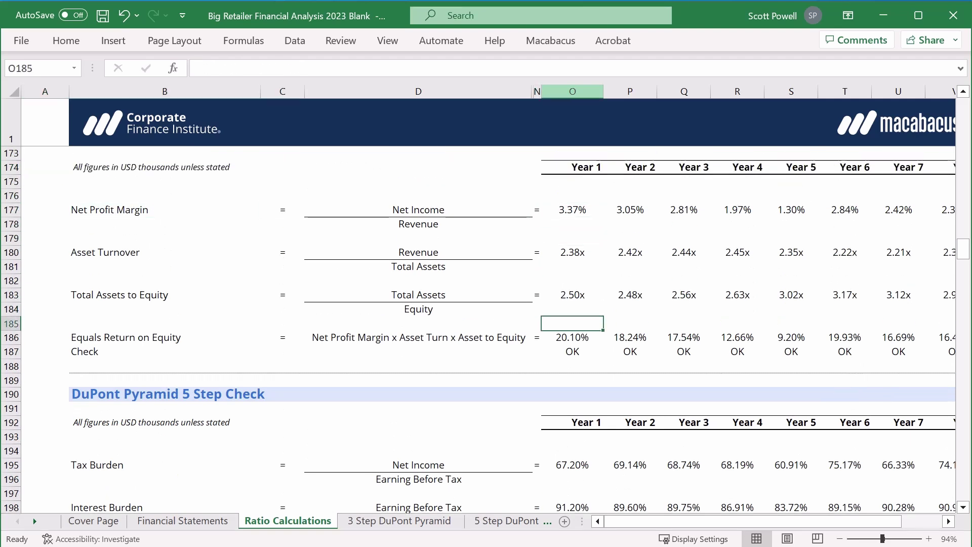
{"action": "key", "text": "Up"}
{"action": "key", "text": "Up"}
{"action": "key", "text": "Up"}
{"action": "key", "text": "Up"}
{"action": "key", "text": "Up"}
{"action": "key", "text": "Up"}
{"action": "key", "text": "Up"}
{"action": "key", "text": "Up"}
{"action": "key", "text": "Up"}
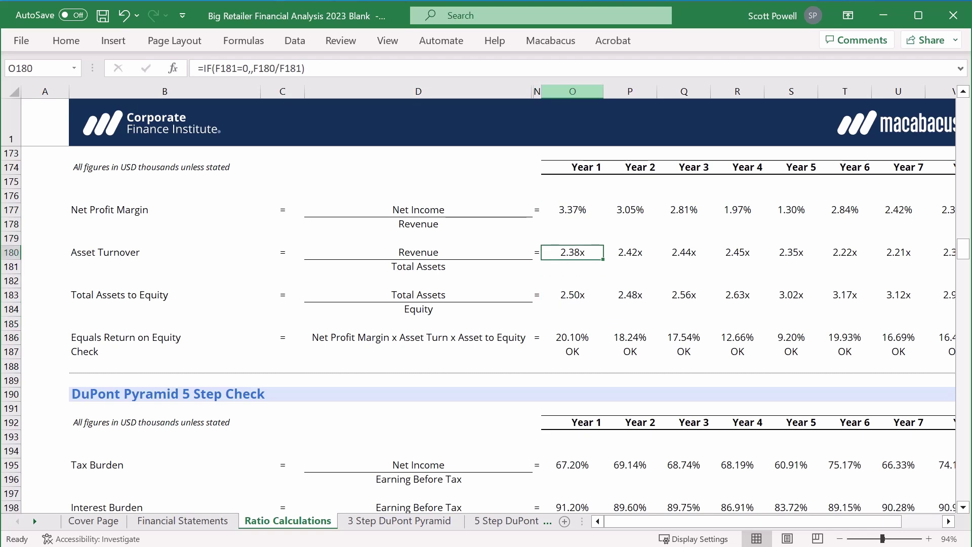
{"action": "key", "text": "F2"}
{"action": "key", "text": "Escape"}
{"action": "key", "text": "Down"}
{"action": "key", "text": "Down"}
{"action": "key", "text": "Down"}
{"action": "key", "text": "F2"}
{"action": "key", "text": "Escape"}
{"action": "key", "text": "Down"}
{"action": "key", "text": "Down"}
{"action": "key", "text": "Down"}
{"action": "key", "text": "F2"}
{"action": "key", "text": "Escape"}
Step: Inspect the Year 1 formulas for Equals Return on Equity and its check in the DuPont Pyramid 3 Step Check
{"action": "key", "text": "Down"}
{"action": "key", "text": "Down"}
{"action": "key", "text": "Down"}
{"action": "key", "text": "F2"}
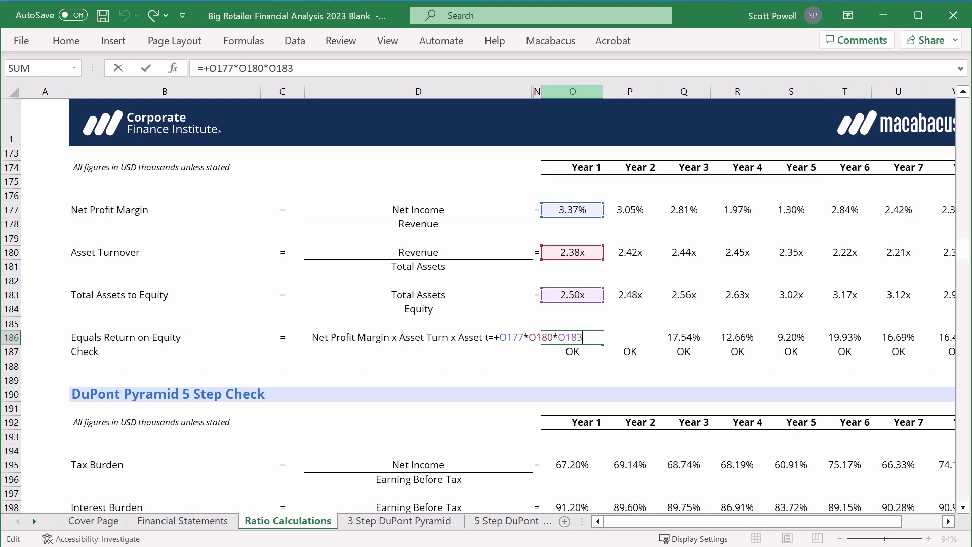
{"action": "key", "text": "Escape"}
{"action": "key", "text": "Down"}
{"action": "key", "text": "F2"}
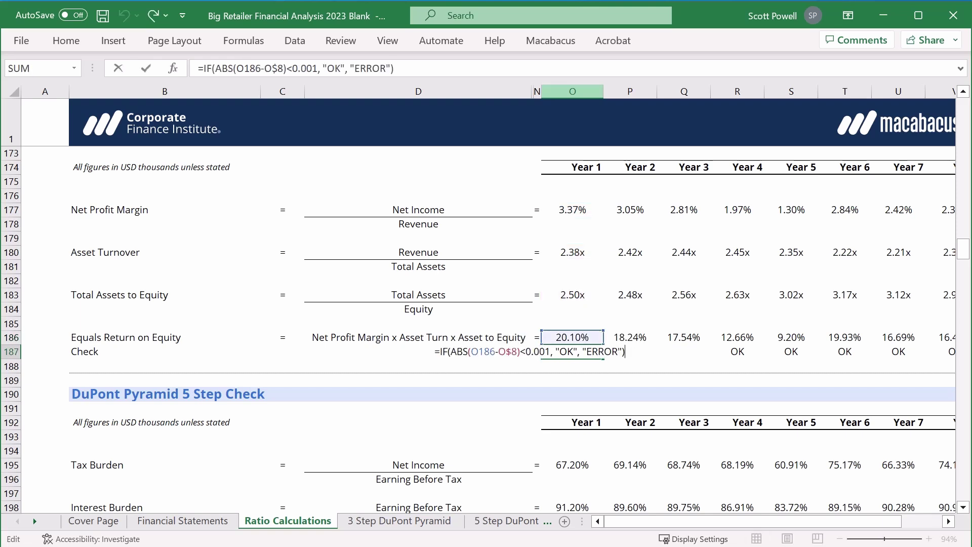
{"action": "key", "text": "Escape"}
Step: Inspect the Year 1 check formula in cell O211 of the DuPont Pyramid 5 Step Check
{"action": "key", "text": "Down"}
{"action": "key", "text": "Down"}
{"action": "key", "text": "Down"}
{"action": "key", "text": "Down"}
{"action": "key", "text": "Down"}
{"action": "key", "text": "Down"}
{"action": "key", "text": "Down"}
{"action": "key", "text": "Down"}
{"action": "key", "text": "Down"}
{"action": "key", "text": "Down"}
{"action": "key", "text": "Down"}
{"action": "key", "text": "Down"}
{"action": "key", "text": "Down"}
{"action": "key", "text": "Down"}
{"action": "key", "text": "Down"}
{"action": "key", "text": "Down"}
{"action": "key", "text": "Down"}
{"action": "key", "text": "Down"}
{"action": "key", "text": "Down"}
{"action": "key", "text": "Down"}
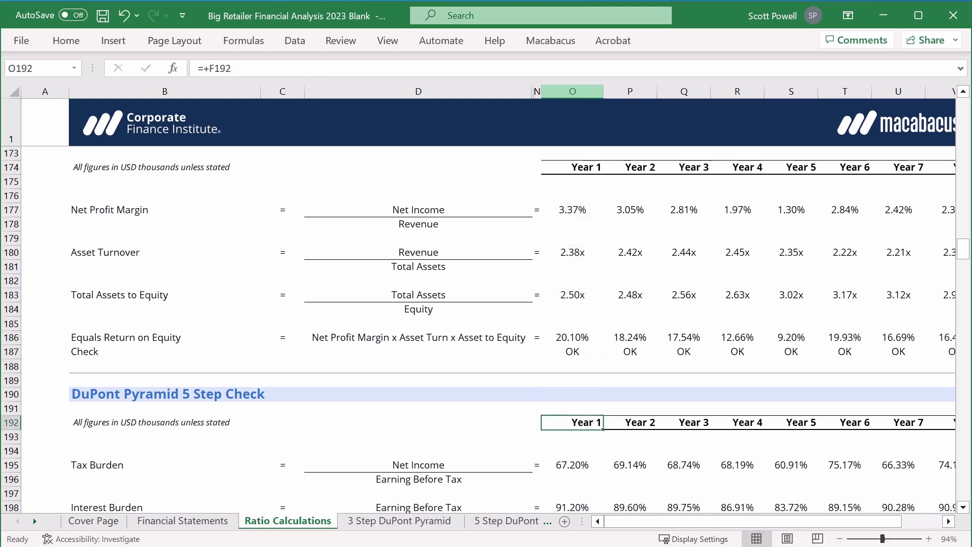
{"action": "key", "text": "Down"}
{"action": "key", "text": "Down"}
{"action": "key", "text": "Down"}
{"action": "key", "text": "Down"}
{"action": "key", "text": "Down"}
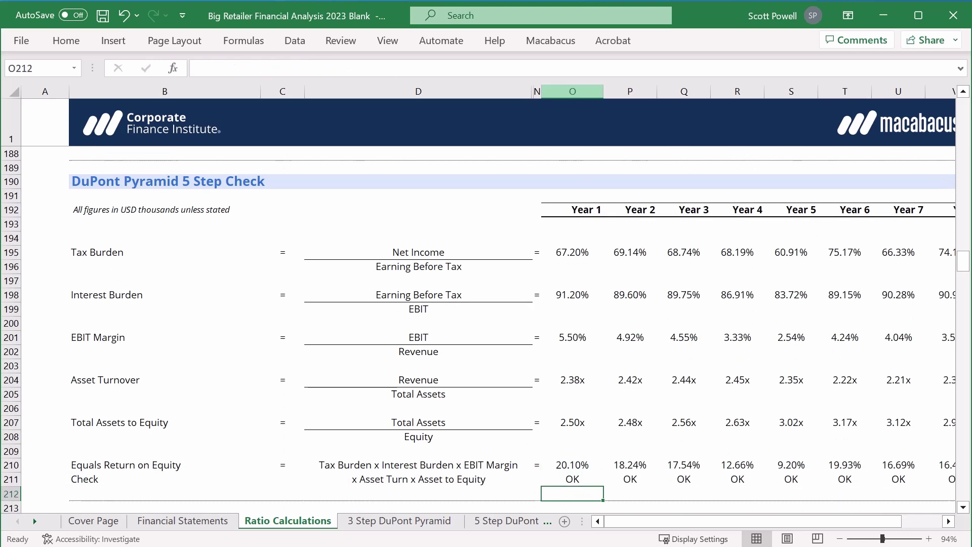
{"action": "key", "text": "Up"}
{"action": "key", "text": "F2"}
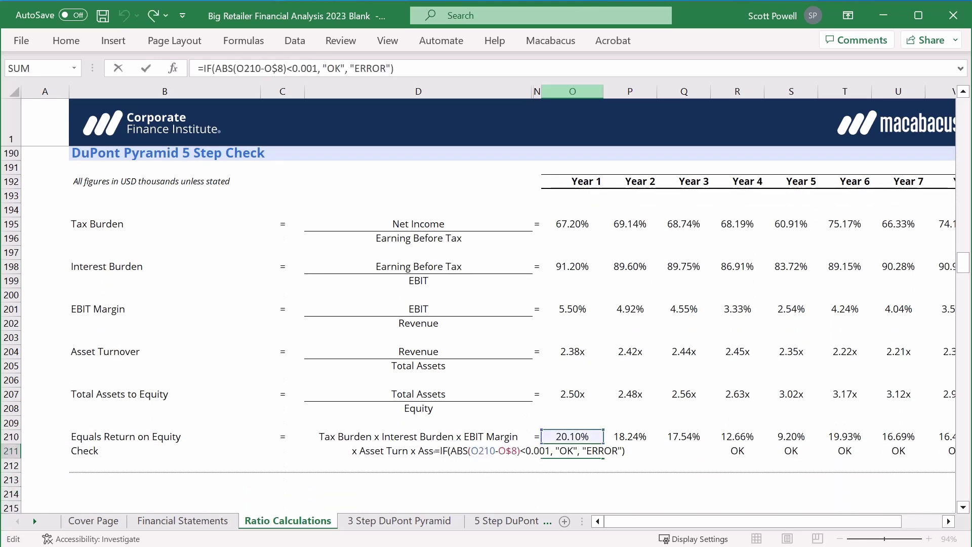
{"action": "key", "text": "Escape"}
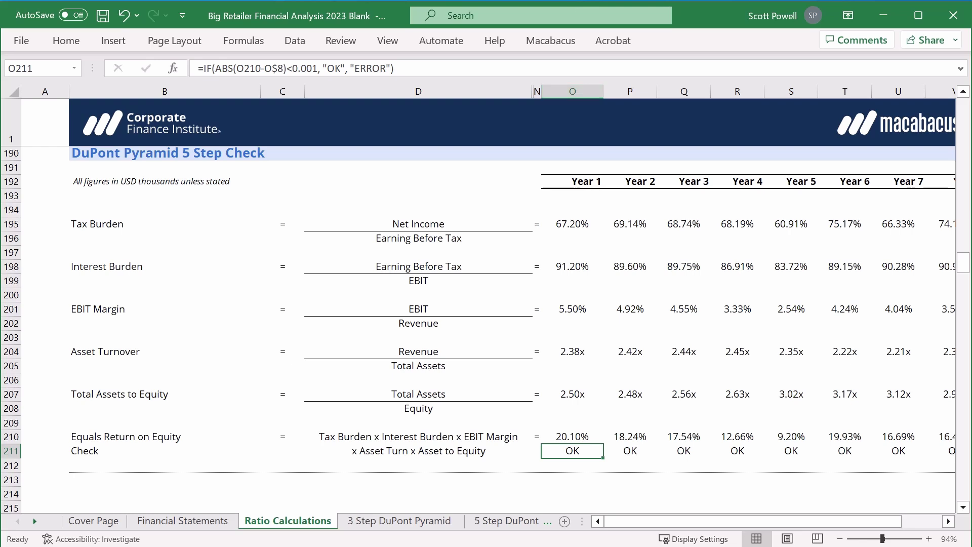
Step: Open the 3 Step DuPont Pyramid sheet and zoom to fit range Q4:X11, covering Return on Equity and Total Asset to Equity
{"action": "key", "text": "ctrl+Page_Down"}
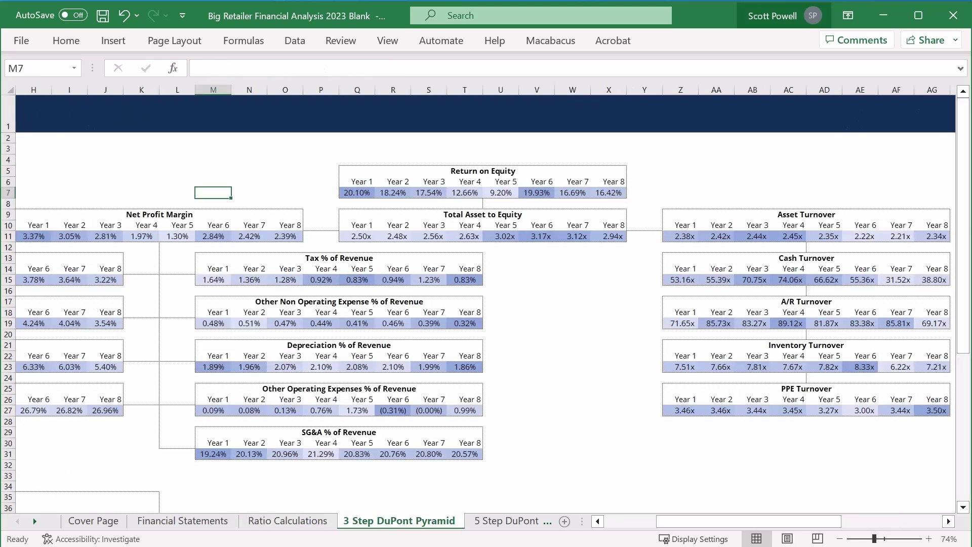
{"action": "left_click_drag", "start_coordinate": [356, 159], "coordinate": [608, 237]}
{"action": "key", "text": "alt"}
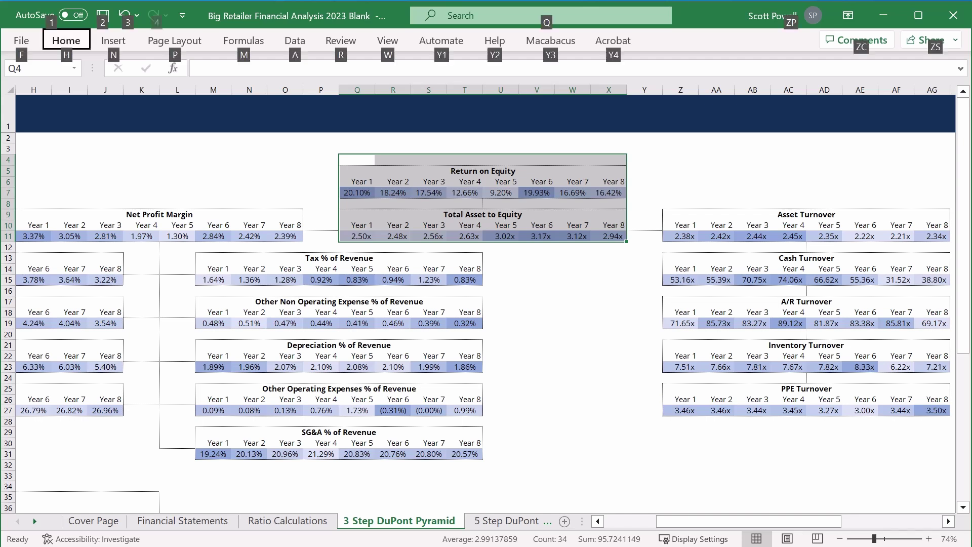
{"action": "key", "text": "w"}
{"action": "key", "text": "q"}
{"action": "key", "text": "f"}
{"action": "key", "text": "Return"}
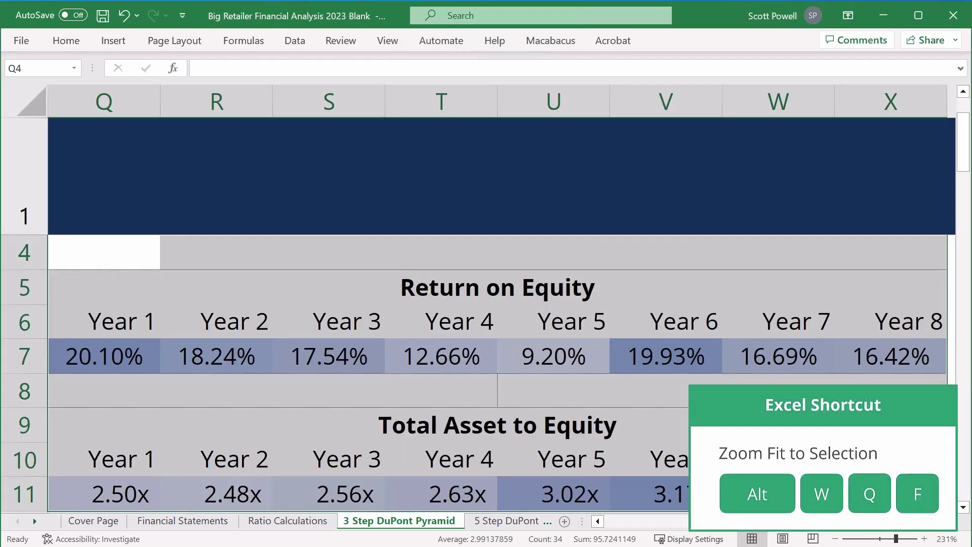
Step: Select the Year 1 to Year 5 Return on Equity values in Q7:U7 to examine their trend
{"action": "key", "text": "Down"}
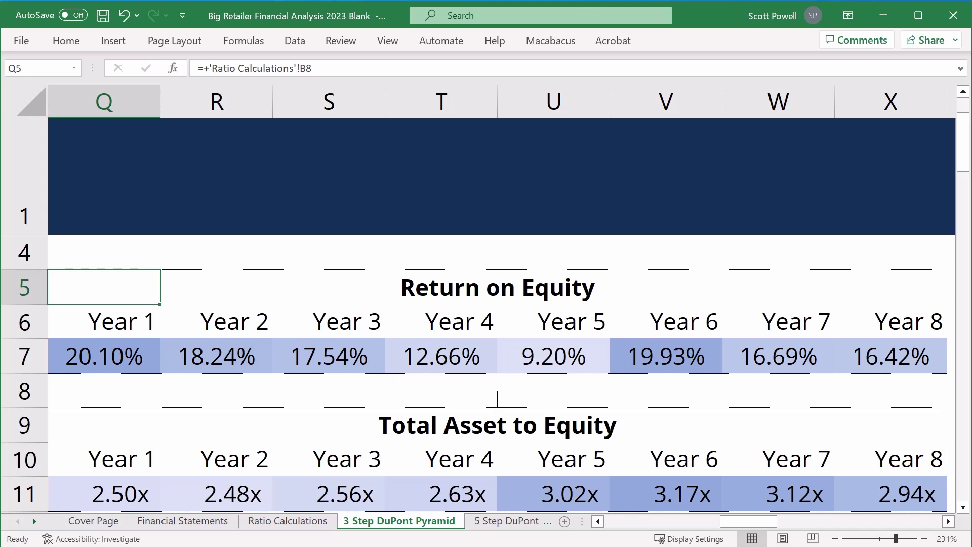
{"action": "key", "text": "Down"}
{"action": "key", "text": "Down"}
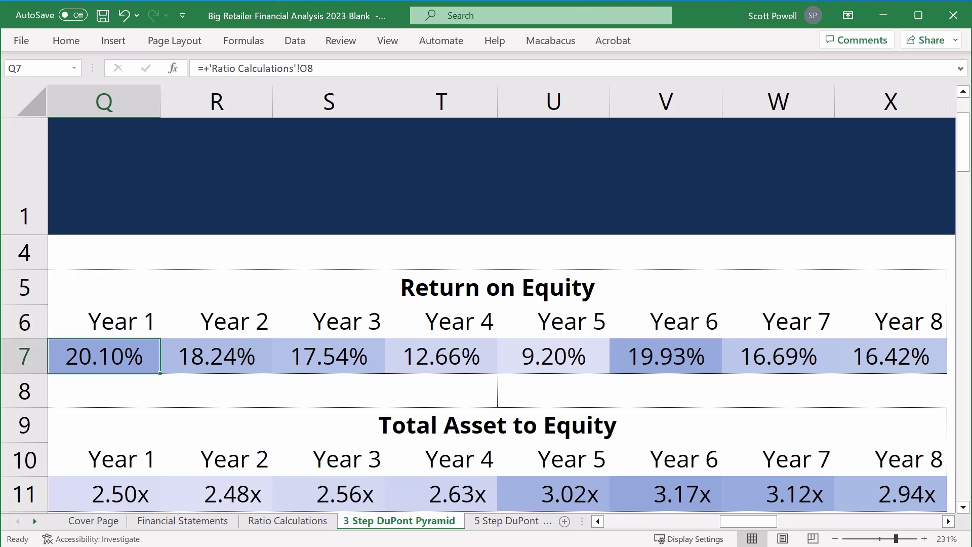
{"action": "key", "text": "shift+Right"}
{"action": "key", "text": "shift+Right"}
{"action": "key", "text": "shift+Right"}
{"action": "key", "text": "shift+Right"}
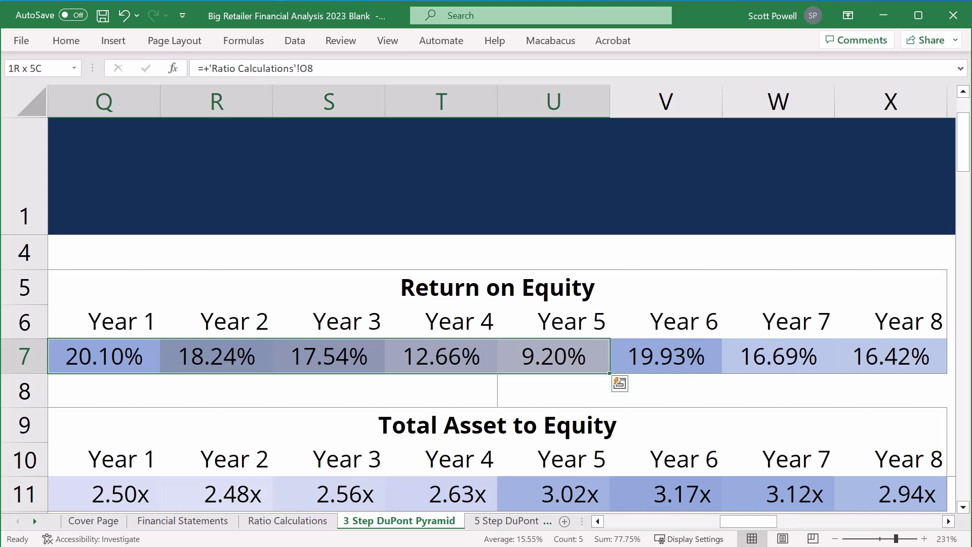
Step: Select the Year 1 to Year 5 Net Profit Margin values in H11:L11 to examine their trend
{"action": "left_click", "coordinate": [104, 424]}
{"action": "left_click", "coordinate": [104, 493]}
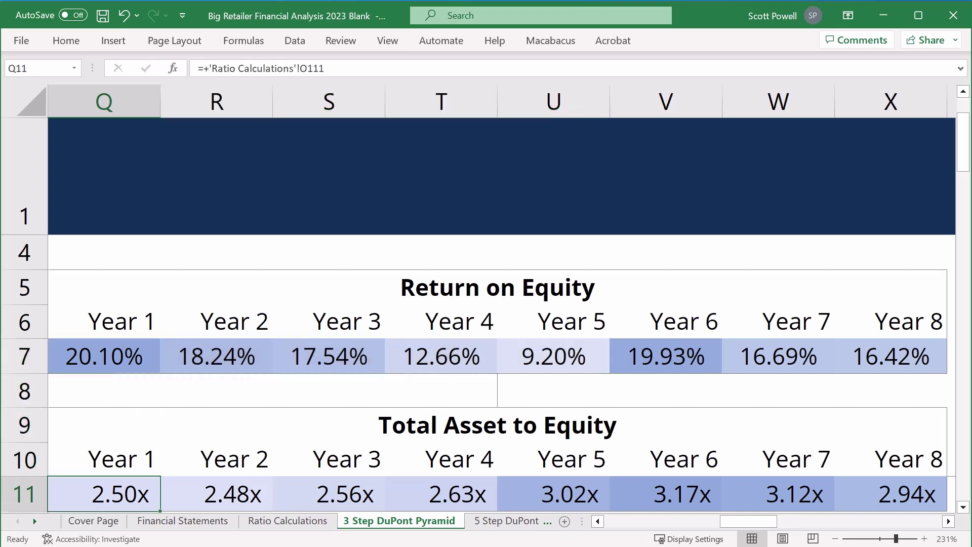
{"action": "key", "text": "Left"}
{"action": "key", "text": "Left"}
{"action": "key", "text": "Left"}
{"action": "key", "text": "Left"}
{"action": "key", "text": "Left"}
{"action": "key", "text": "Left"}
{"action": "key", "text": "Left"}
{"action": "key", "text": "Left"}
{"action": "key", "text": "Left"}
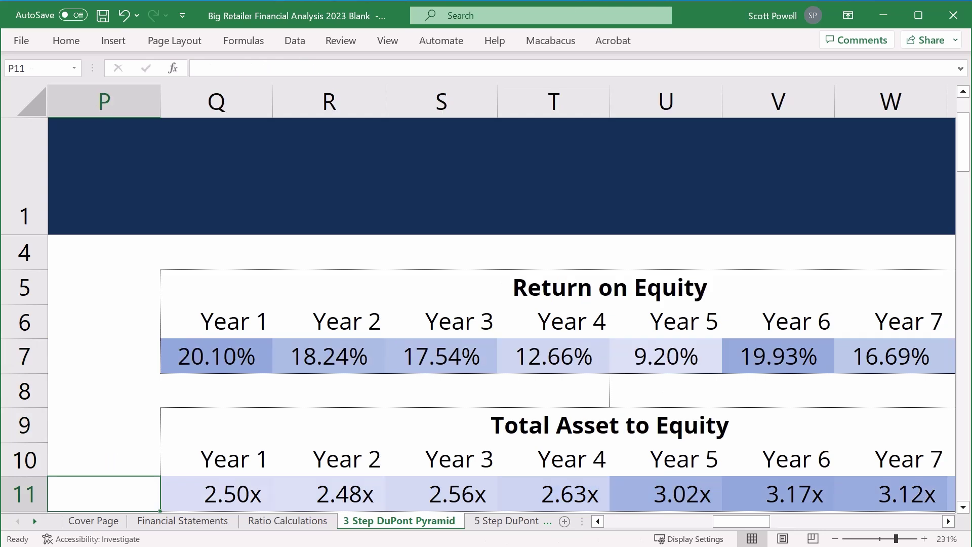
{"action": "key", "text": "Up"}
{"action": "left_click_drag", "start_coordinate": [216, 424], "coordinate": [778, 493]}
{"action": "key", "text": "Down"}
{"action": "key", "text": "Down"}
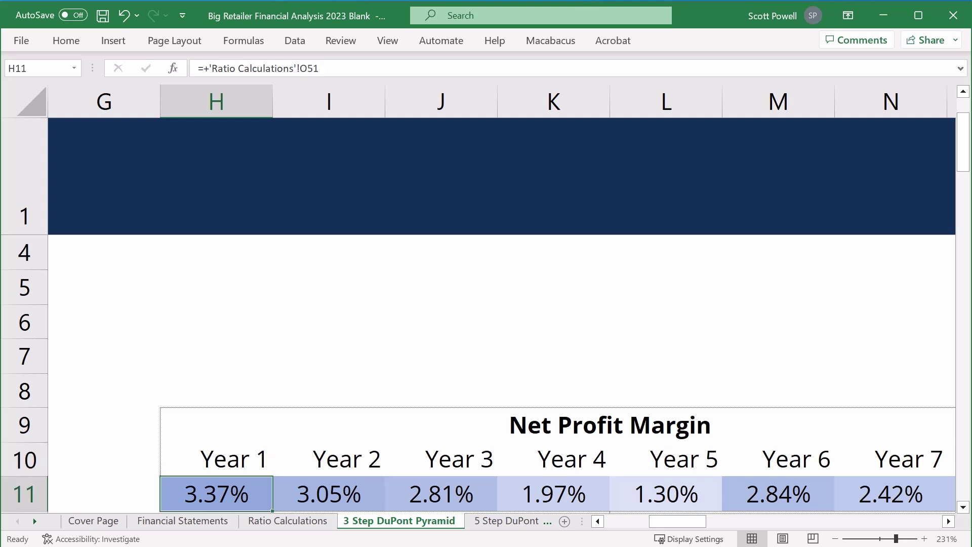
{"action": "key", "text": "shift+Right"}
{"action": "key", "text": "shift+Right"}
{"action": "key", "text": "shift+Right"}
{"action": "key", "text": "shift+Right"}
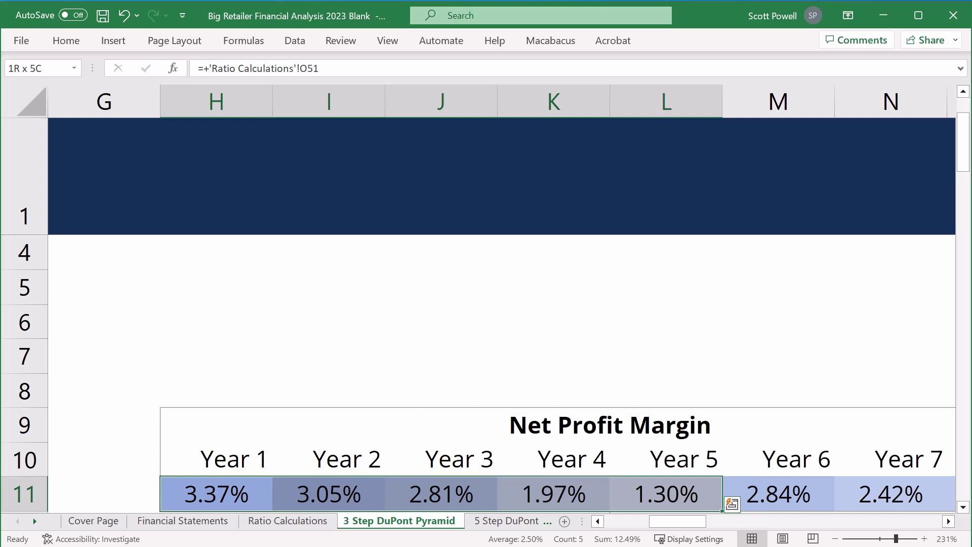
Step: Select the Year 1 to Year 4 Total Asset to Equity values in Q11:T11 to examine their trend
{"action": "key", "text": "Right"}
{"action": "key", "text": "Right"}
{"action": "key", "text": "Right"}
{"action": "key", "text": "Right"}
{"action": "key", "text": "Right"}
{"action": "key", "text": "Right"}
{"action": "key", "text": "Right"}
{"action": "key", "text": "Right"}
{"action": "key", "text": "Right"}
{"action": "key", "text": "Right"}
{"action": "key", "text": "Right"}
{"action": "key", "text": "Right"}
{"action": "key", "text": "Right"}
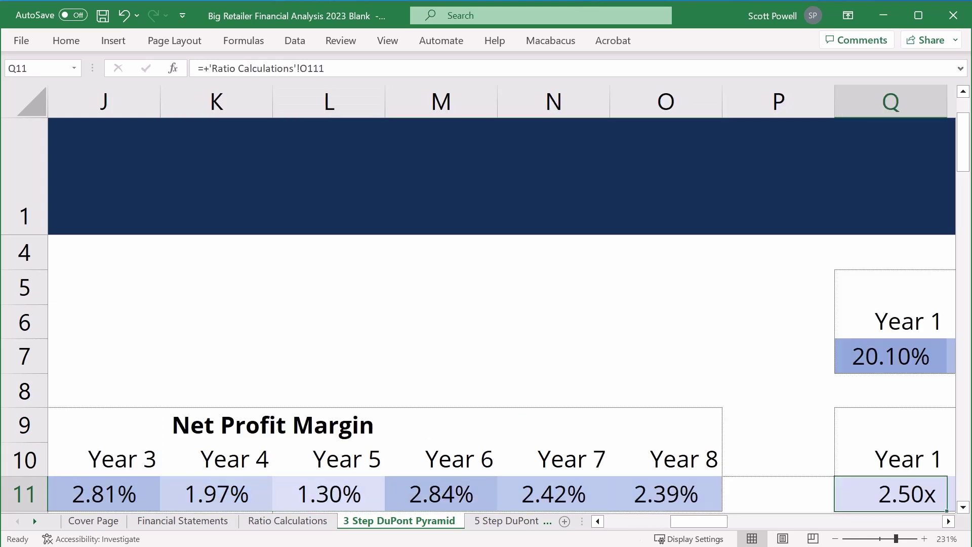
{"action": "key", "text": "Left"}
{"action": "key", "text": "Left"}
{"action": "key", "text": "Left"}
{"action": "key", "text": "Left"}
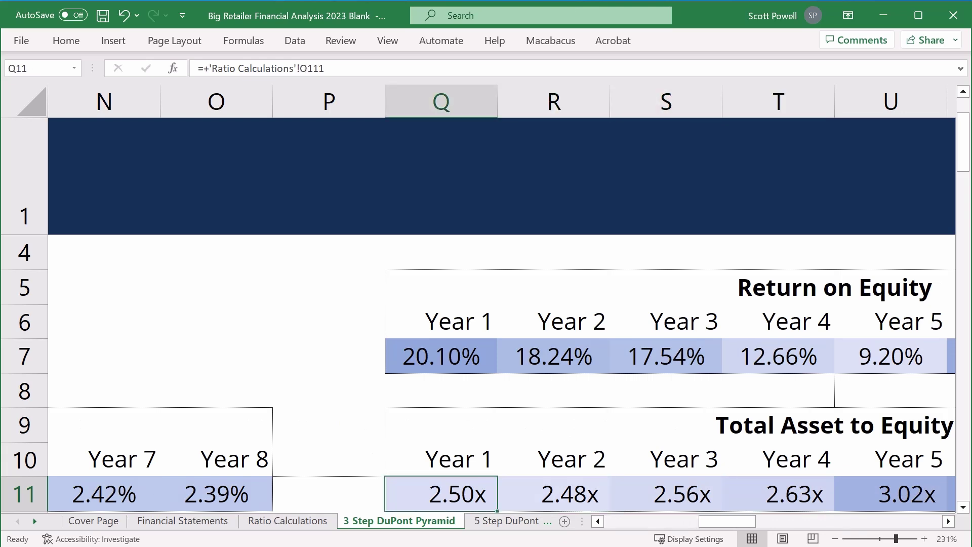
{"action": "key", "text": "shift+Right"}
{"action": "key", "text": "shift+Right"}
{"action": "key", "text": "shift+Right"}
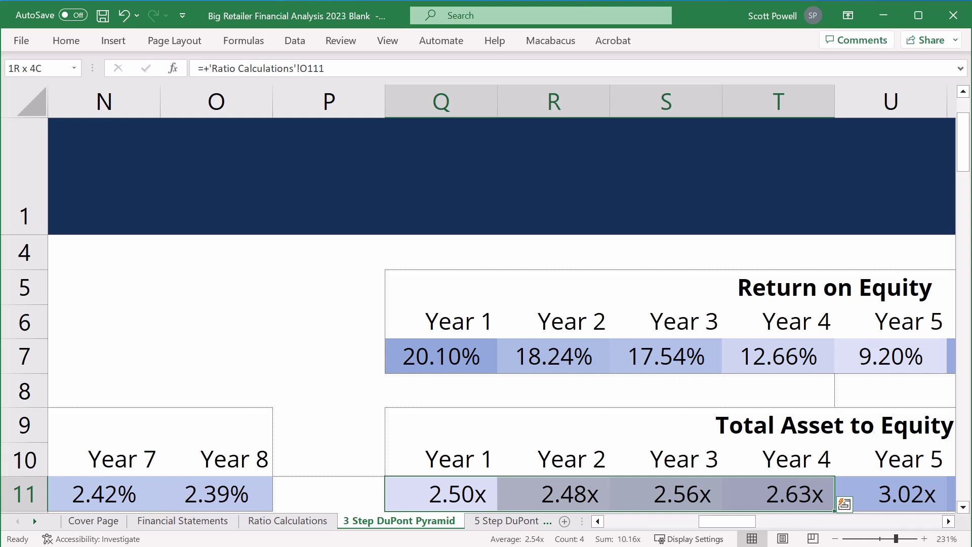
Step: Select the Year 1 to Year 5 Asset Turnover values in Z11:AD11 to examine their trend
{"action": "key", "text": "Right"}
{"action": "key", "text": "Right"}
{"action": "key", "text": "Right"}
{"action": "key", "text": "Right"}
{"action": "key", "text": "Right"}
{"action": "key", "text": "Right"}
{"action": "key", "text": "Right"}
{"action": "key", "text": "Right"}
{"action": "key", "text": "Right"}
{"action": "key", "text": "Right"}
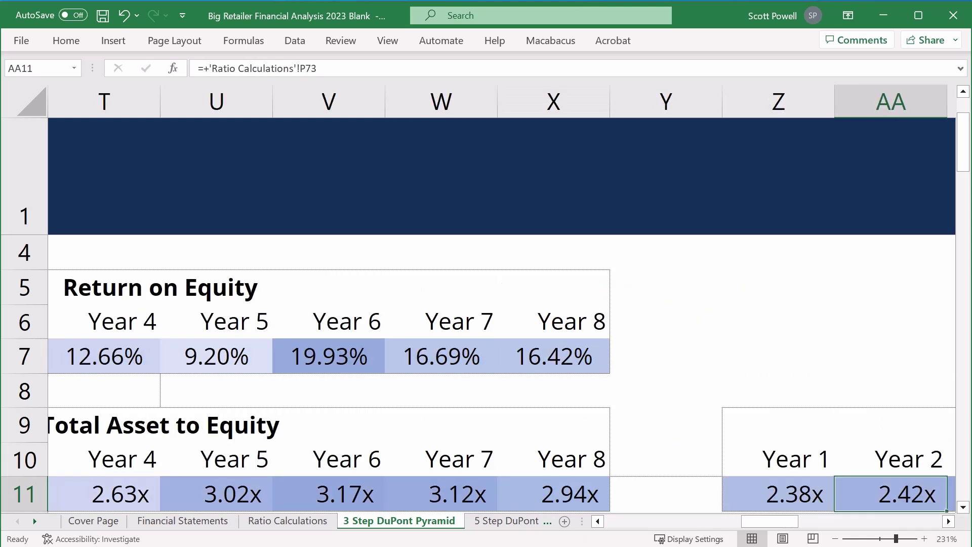
{"action": "key", "text": "Right"}
{"action": "key", "text": "Right"}
{"action": "key", "text": "Right"}
{"action": "key", "text": "Left"}
{"action": "key", "text": "Left"}
{"action": "key", "text": "Left"}
{"action": "key", "text": "Left"}
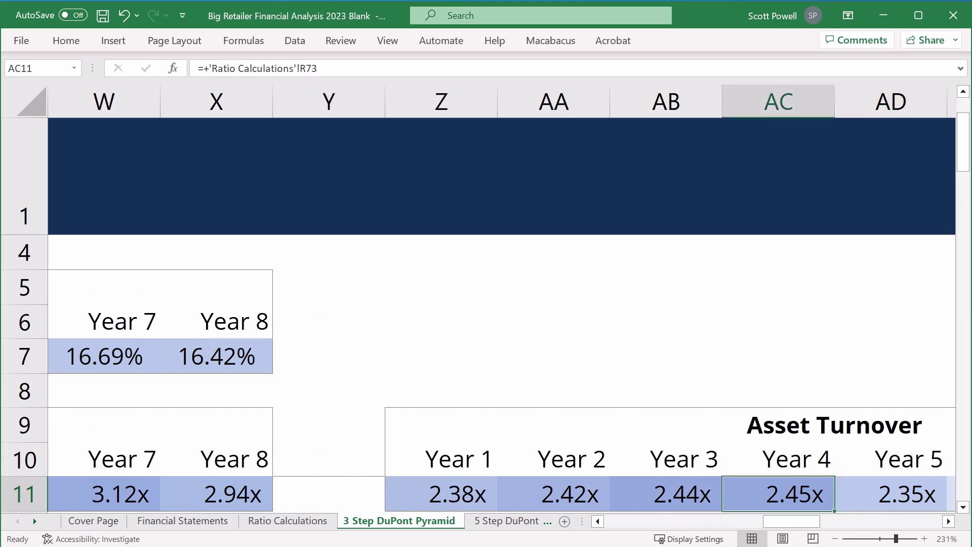
{"action": "key", "text": "shift+Right"}
{"action": "key", "text": "shift+Right"}
{"action": "key", "text": "shift+Right"}
{"action": "key", "text": "shift+Right"}
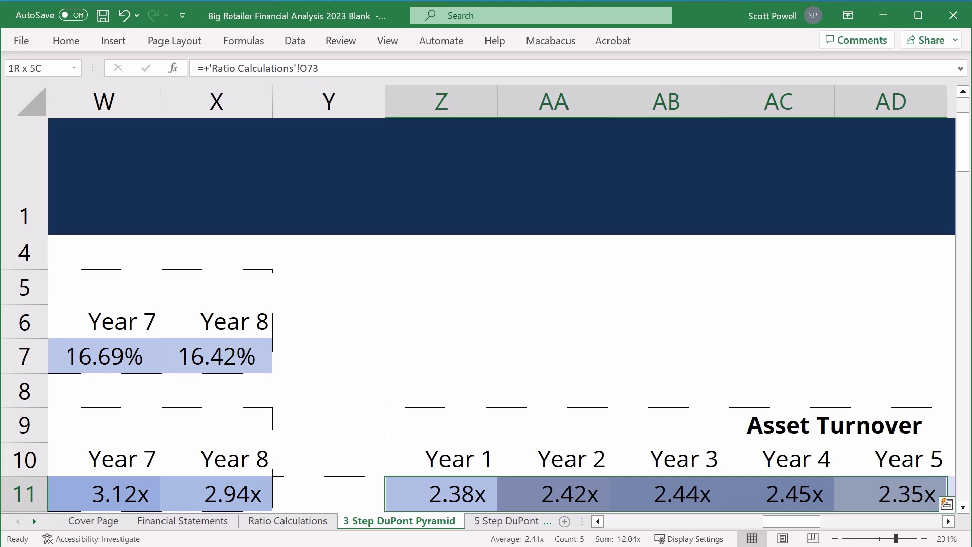
Step: Return to the Net Profit Margin block and look over the EBT Margin and Tax % of Revenue rows beneath it
{"action": "key", "text": "Left"}
{"action": "key", "text": "Left"}
{"action": "key", "text": "Left"}
{"action": "key", "text": "Left"}
{"action": "key", "text": "Left"}
{"action": "key", "text": "Left"}
{"action": "key", "text": "Left"}
{"action": "key", "text": "Left"}
{"action": "key", "text": "Left"}
{"action": "key", "text": "Left"}
{"action": "key", "text": "Left"}
{"action": "key", "text": "Left"}
{"action": "key", "text": "Left"}
{"action": "key", "text": "Left"}
{"action": "key", "text": "Left"}
{"action": "key", "text": "Left"}
{"action": "key", "text": "Left"}
{"action": "key", "text": "Left"}
{"action": "key", "text": "Left"}
{"action": "key", "text": "Left"}
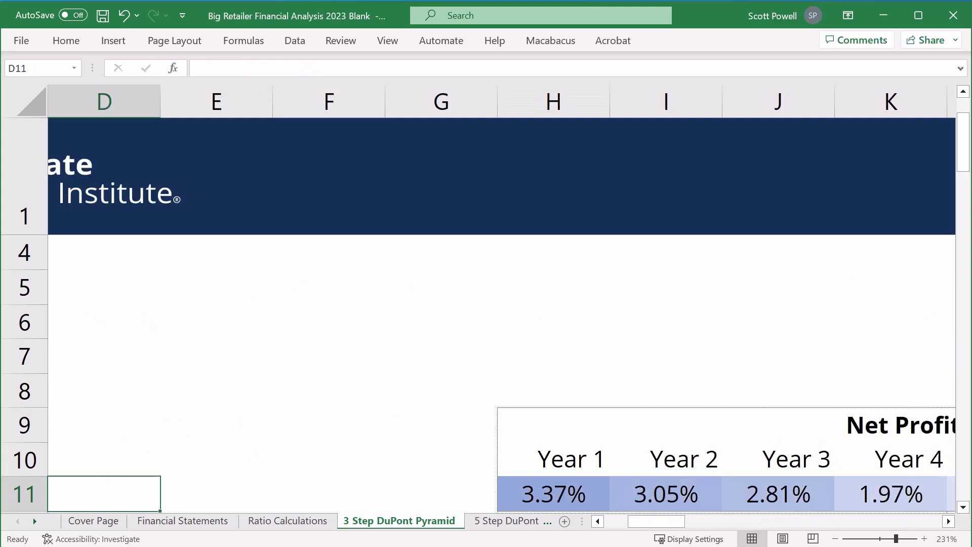
{"action": "key", "text": "Right"}
{"action": "key", "text": "Right"}
{"action": "key", "text": "Right"}
{"action": "key", "text": "Right"}
{"action": "key", "text": "Right"}
{"action": "key", "text": "Right"}
{"action": "key", "text": "Right"}
{"action": "key", "text": "Right"}
{"action": "key", "text": "Right"}
{"action": "key", "text": "Right"}
{"action": "key", "text": "Right"}
{"action": "key", "text": "Right"}
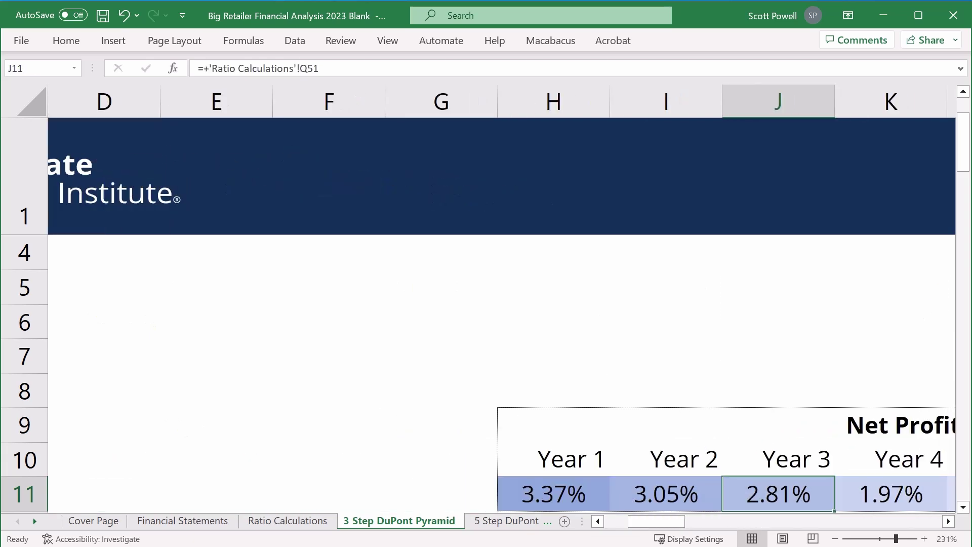
{"action": "key", "text": "Down"}
{"action": "key", "text": "Down"}
{"action": "key", "text": "Down"}
{"action": "key", "text": "Down"}
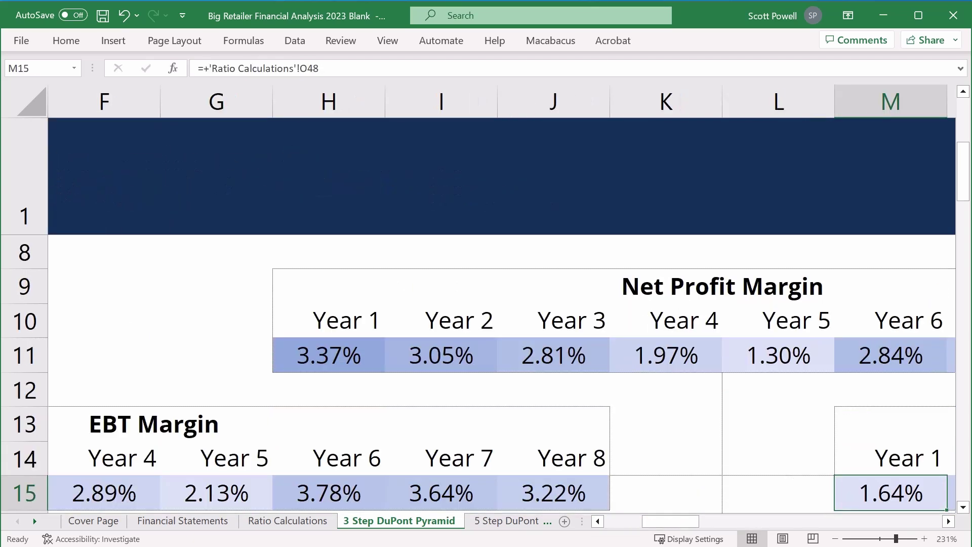
Step: Zoom to fit range C9:T15, covering Net Profit Margin, EBT Margin and Tax % of Revenue
{"action": "key", "text": "Up"}
{"action": "key", "text": "Up"}
{"action": "key", "text": "Up"}
{"action": "key", "text": "Up"}
{"action": "key", "text": "Up"}
{"action": "key", "text": "Up"}
{"action": "key", "text": "Left"}
{"action": "key", "text": "Left"}
{"action": "key", "text": "Left"}
{"action": "key", "text": "Left"}
{"action": "key", "text": "Left"}
{"action": "key", "text": "Left"}
{"action": "key", "text": "Left"}
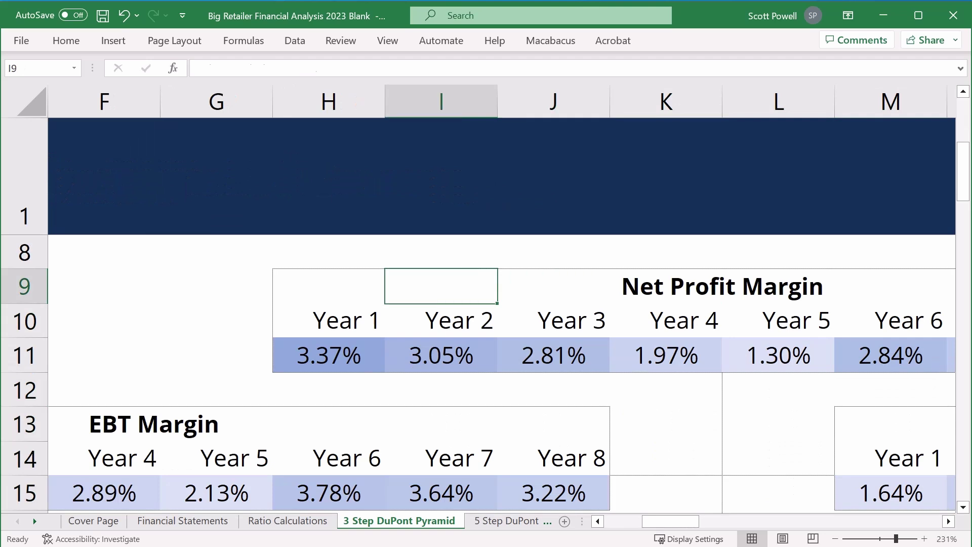
{"action": "key", "text": "Left"}
{"action": "key", "text": "Left"}
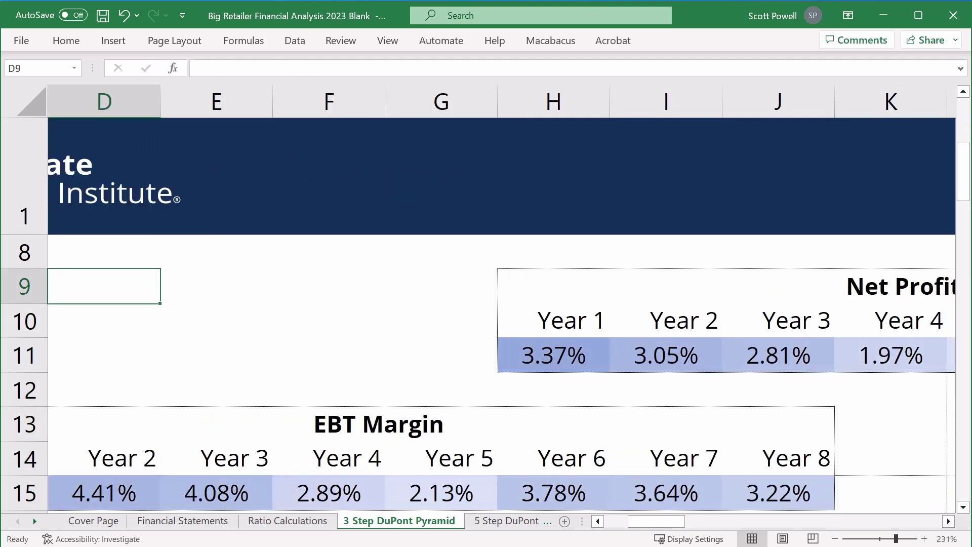
{"action": "key", "text": "Left"}
{"action": "key", "text": "shift+Down"}
{"action": "key", "text": "shift+Down"}
{"action": "key", "text": "shift+Down"}
{"action": "key", "text": "shift+Down"}
{"action": "key", "text": "shift+Down"}
{"action": "key", "text": "shift+Down"}
{"action": "key", "text": "shift+Right"}
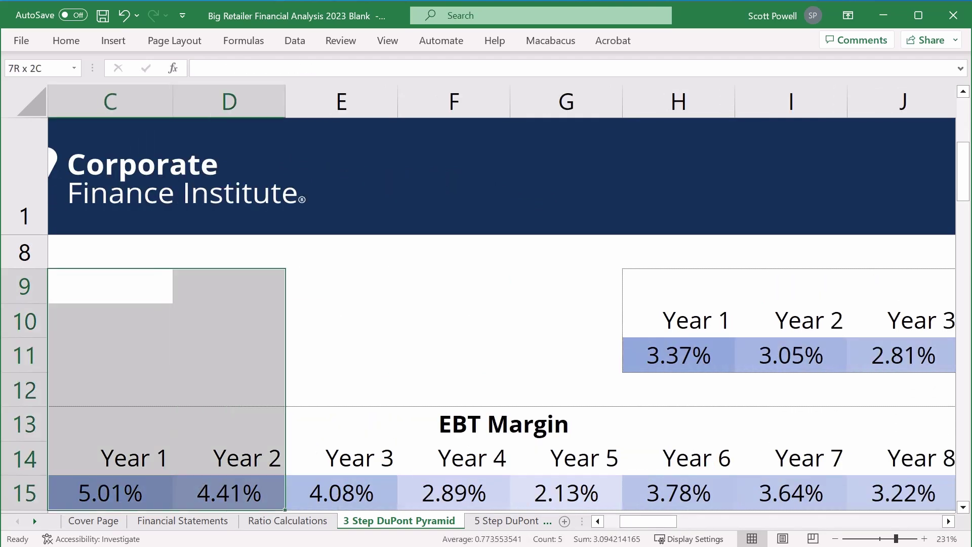
{"action": "key", "text": "shift+Right"}
{"action": "key", "text": "shift+Right"}
{"action": "key", "text": "shift+Right"}
{"action": "key", "text": "shift+Right"}
{"action": "key", "text": "shift+Right"}
{"action": "key", "text": "shift+Right"}
{"action": "key", "text": "shift+Right"}
{"action": "key", "text": "shift+Right"}
{"action": "key", "text": "shift+Right"}
{"action": "key", "text": "shift+Right"}
{"action": "key", "text": "shift+Right"}
{"action": "key", "text": "shift+Right"}
{"action": "key", "text": "shift+Right"}
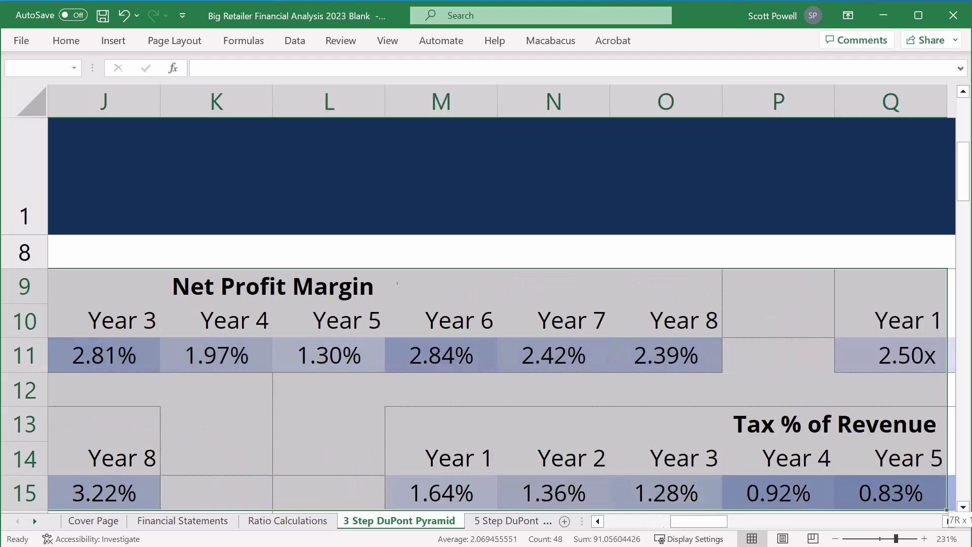
{"action": "key", "text": "shift+Right"}
{"action": "key", "text": "shift+Right"}
{"action": "key", "text": "shift+Right"}
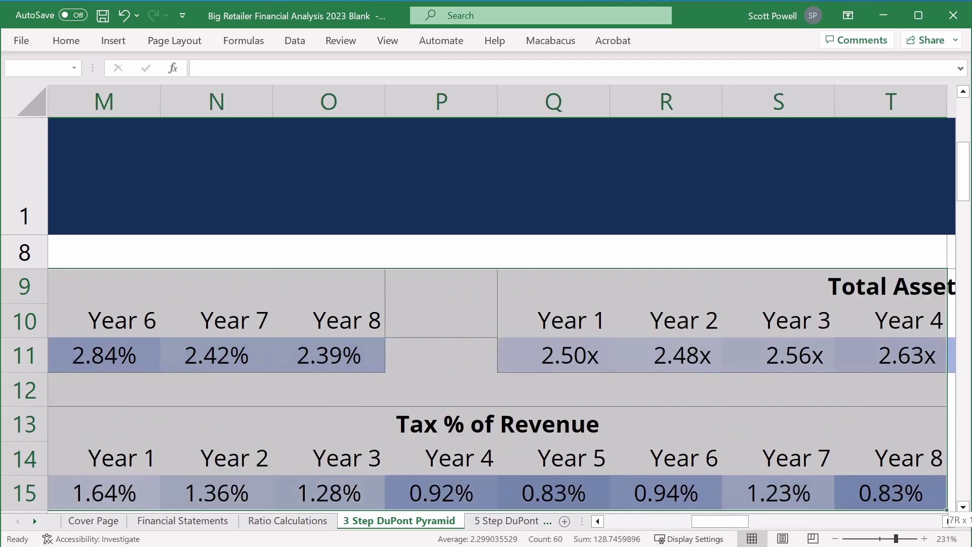
{"action": "key", "text": "alt"}
{"action": "key", "text": "w"}
{"action": "key", "text": "q"}
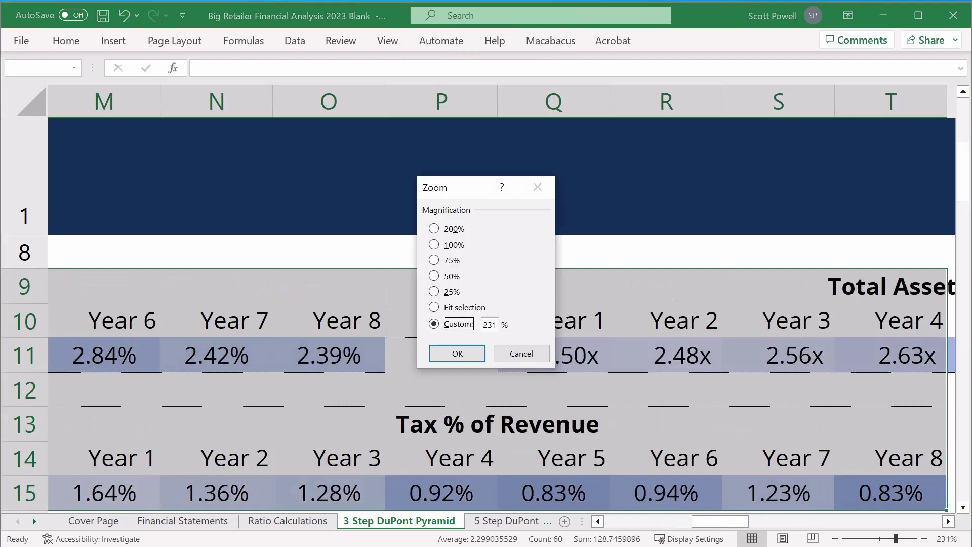
{"action": "key", "text": "f"}
{"action": "key", "text": "Return"}
Step: Go down the margin blocks to Gross Margin in C27 and examine its values from Year 1 towards Year 5
{"action": "key", "text": "Down"}
{"action": "key", "text": "Down"}
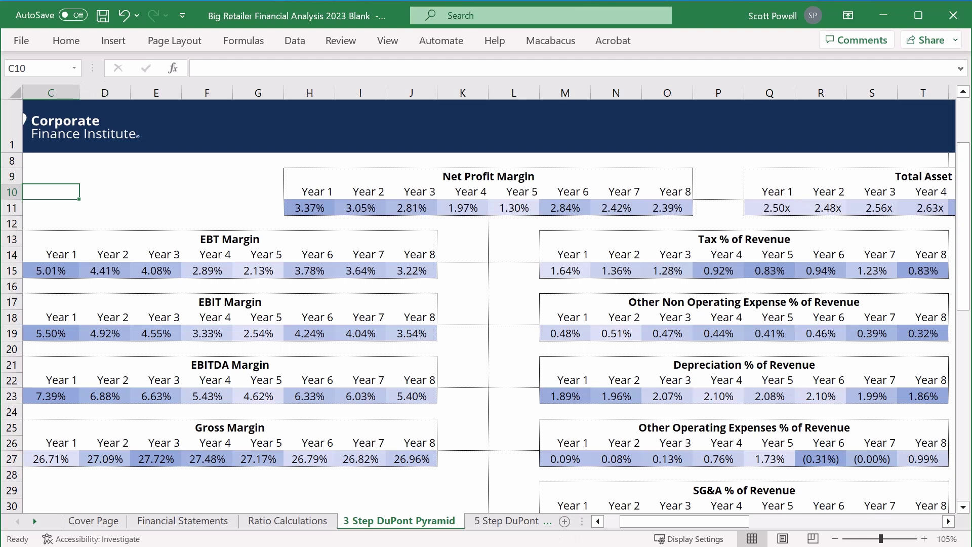
{"action": "key", "text": "Down"}
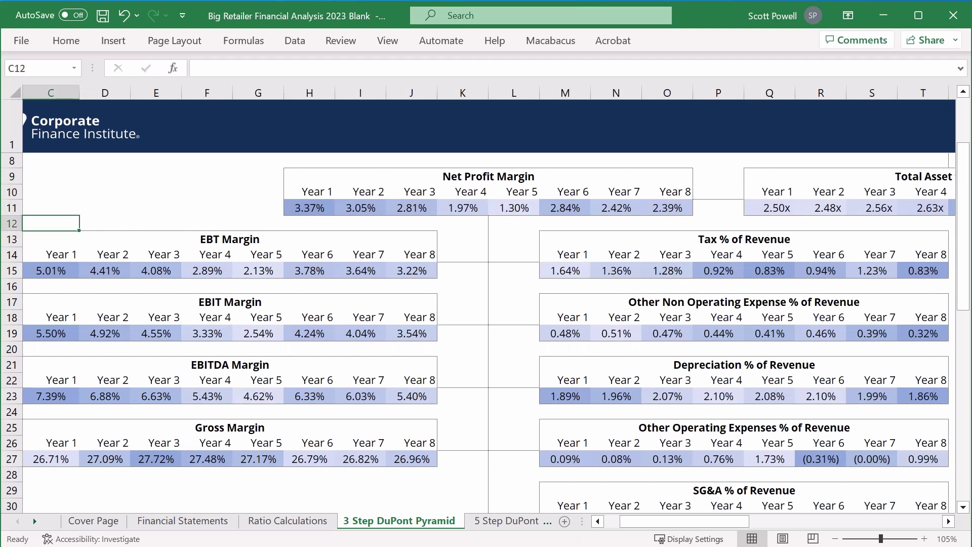
{"action": "key", "text": "Down"}
{"action": "key", "text": "Down"}
{"action": "key", "text": "Down"}
{"action": "key", "text": "Down"}
{"action": "key", "text": "Down"}
{"action": "key", "text": "Down"}
{"action": "key", "text": "Down"}
{"action": "key", "text": "Down"}
{"action": "key", "text": "Down"}
{"action": "key", "text": "Down"}
{"action": "key", "text": "Down"}
{"action": "key", "text": "Down"}
{"action": "key", "text": "Down"}
{"action": "key", "text": "Down"}
{"action": "key", "text": "Down"}
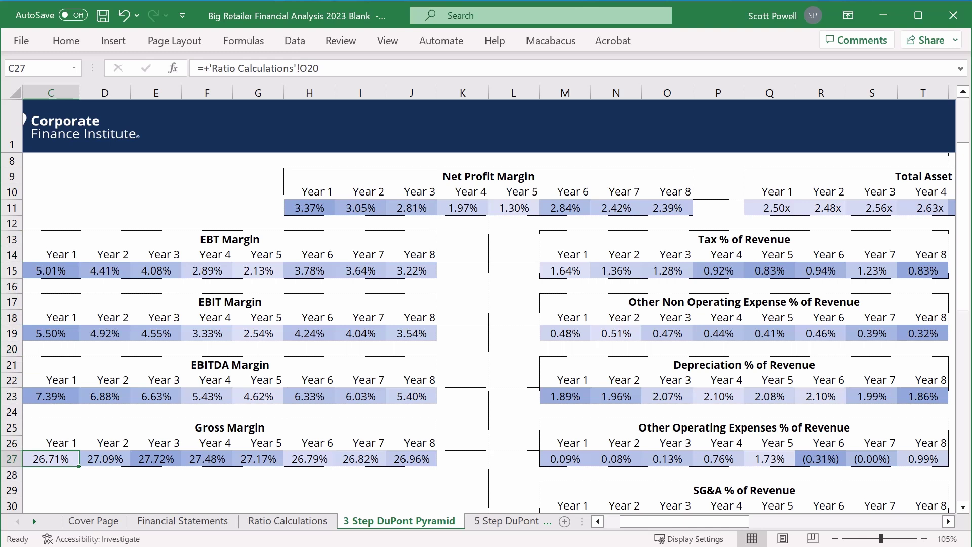
{"action": "key", "text": "Right"}
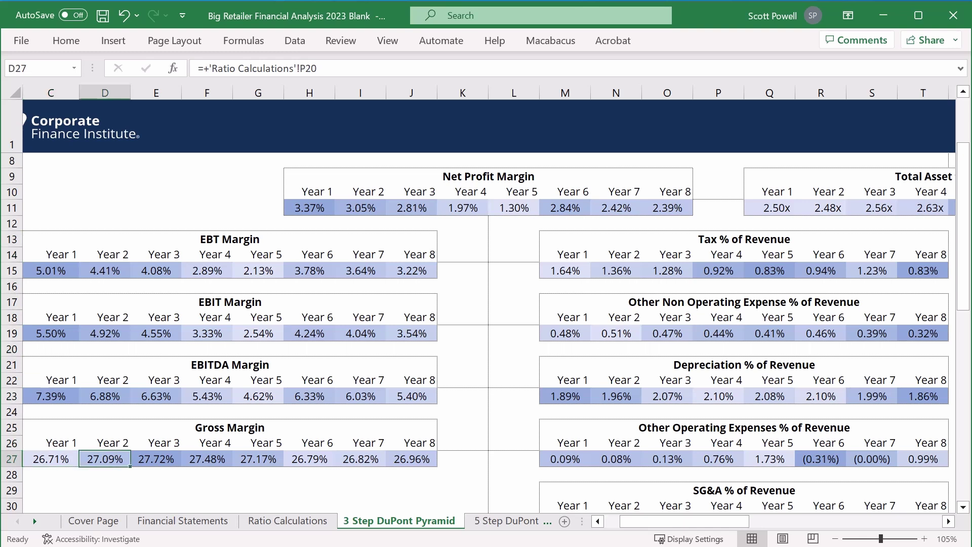
{"action": "key", "text": "Right"}
{"action": "key", "text": "Right"}
{"action": "key", "text": "Right"}
Step: Select the Year 1 SG&A % of Revenue value in M31 to examine that expense ratio
{"action": "key", "text": "Down"}
{"action": "key", "text": "Down"}
{"action": "key", "text": "Down"}
{"action": "key", "text": "Down"}
{"action": "key", "text": "Down"}
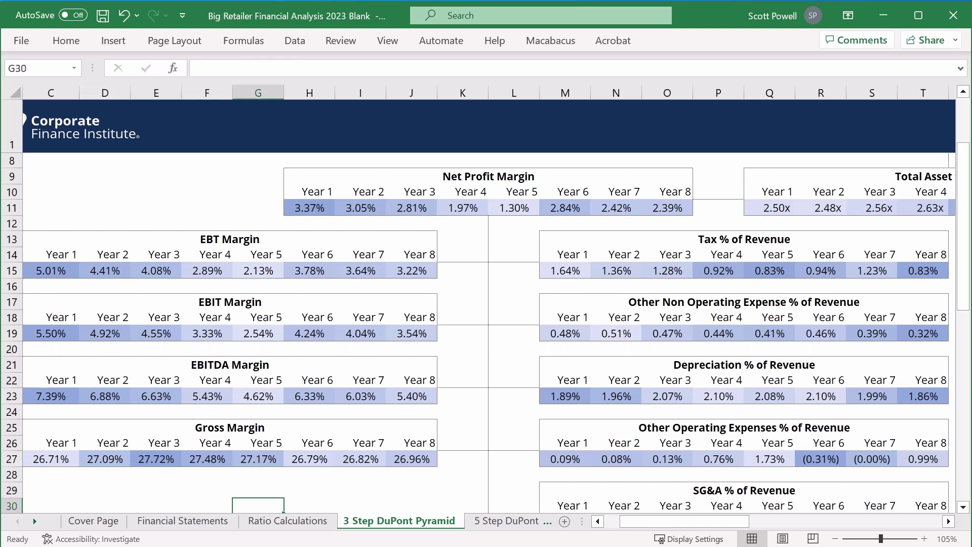
{"action": "key", "text": "Right"}
{"action": "key", "text": "Right"}
{"action": "key", "text": "Right"}
{"action": "key", "text": "Right"}
{"action": "key", "text": "Right"}
{"action": "key", "text": "Right"}
{"action": "key", "text": "Up"}
{"action": "key", "text": "Up"}
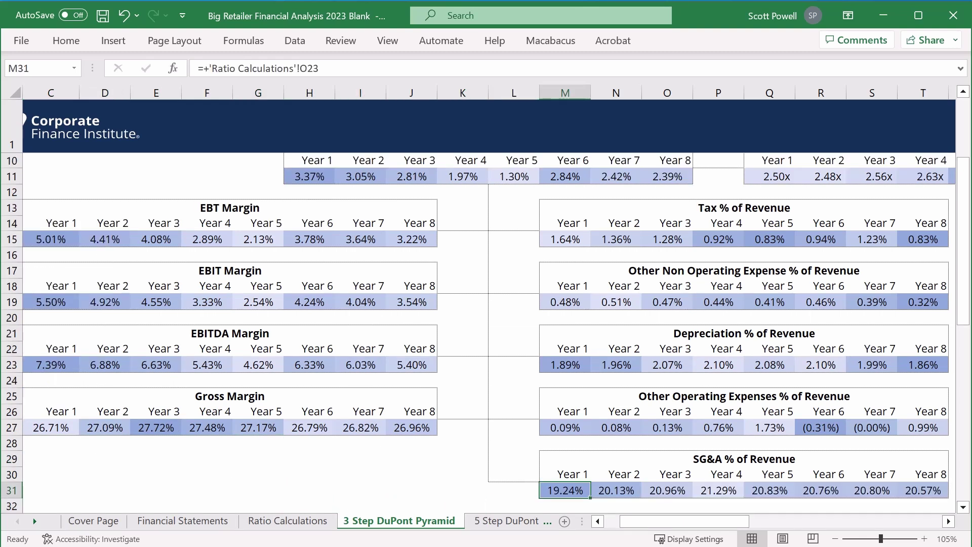
Step: Go to the EBITDA Margin block and select its Year 1 to Year 8 values in C23:J23 to examine the trend
{"action": "key", "text": "Up"}
{"action": "key", "text": "Up"}
{"action": "key", "text": "Up"}
{"action": "key", "text": "Up"}
{"action": "key", "text": "Up"}
{"action": "key", "text": "Up"}
{"action": "key", "text": "Up"}
{"action": "key", "text": "Left"}
{"action": "key", "text": "Left"}
{"action": "key", "text": "Left"}
{"action": "key", "text": "shift+Left"}
{"action": "key", "text": "shift+Left"}
{"action": "key", "text": "shift+Left"}
{"action": "key", "text": "shift+Left"}
{"action": "key", "text": "shift+Left"}
{"action": "key", "text": "shift+Left"}
{"action": "key", "text": "shift+Left"}
Step: Go down to the Gross Margin block and examine the Year 8 value in J27
{"action": "key", "text": "Right"}
{"action": "key", "text": "Right"}
{"action": "key", "text": "Down"}
{"action": "key", "text": "Down"}
{"action": "key", "text": "Down"}
{"action": "key", "text": "Down"}
{"action": "key", "text": "Down"}
{"action": "key", "text": "Left"}
{"action": "key", "text": "Left"}
{"action": "key", "text": "Up"}
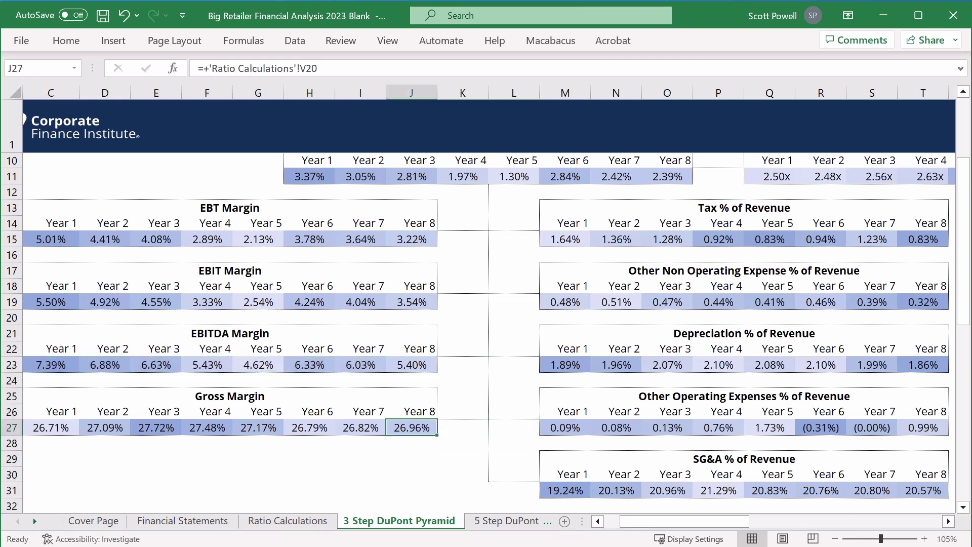
Step: Move across to the SG&A % of Revenue block and examine its Year 8 value in T31
{"action": "key", "text": "Down"}
{"action": "key", "text": "Right"}
{"action": "key", "text": "Right"}
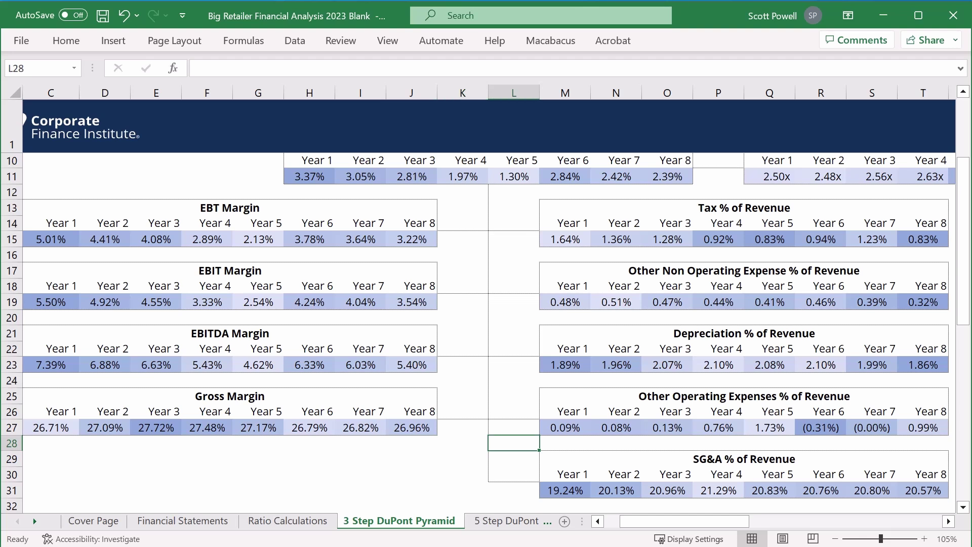
{"action": "key", "text": "Right"}
{"action": "key", "text": "Right"}
{"action": "key", "text": "Right"}
{"action": "key", "text": "Right"}
{"action": "key", "text": "Right"}
{"action": "key", "text": "Down"}
{"action": "key", "text": "Down"}
{"action": "key", "text": "Down"}
{"action": "key", "text": "Right"}
{"action": "key", "text": "Right"}
{"action": "key", "text": "Right"}
Step: Examine the Year 8 value of Other Operating Expenses % of Revenue in T27
{"action": "key", "text": "Up"}
{"action": "key", "text": "Up"}
{"action": "key", "text": "Up"}
{"action": "key", "text": "Up"}
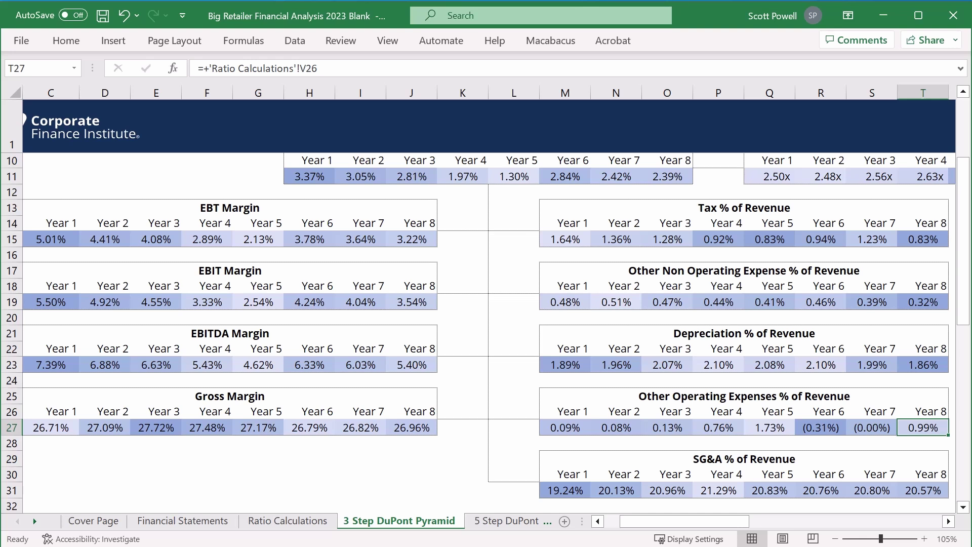
Step: Trace back to the EBITDA Margin block and examine its Year 8 value in J23
{"action": "key", "text": "Left"}
{"action": "key", "text": "Left"}
{"action": "key", "text": "Left"}
{"action": "key", "text": "Left"}
{"action": "key", "text": "Left"}
{"action": "key", "text": "Left"}
{"action": "key", "text": "Left"}
{"action": "key", "text": "Left"}
{"action": "key", "text": "Left"}
{"action": "key", "text": "Up"}
{"action": "key", "text": "Up"}
{"action": "key", "text": "Up"}
{"action": "key", "text": "Up"}
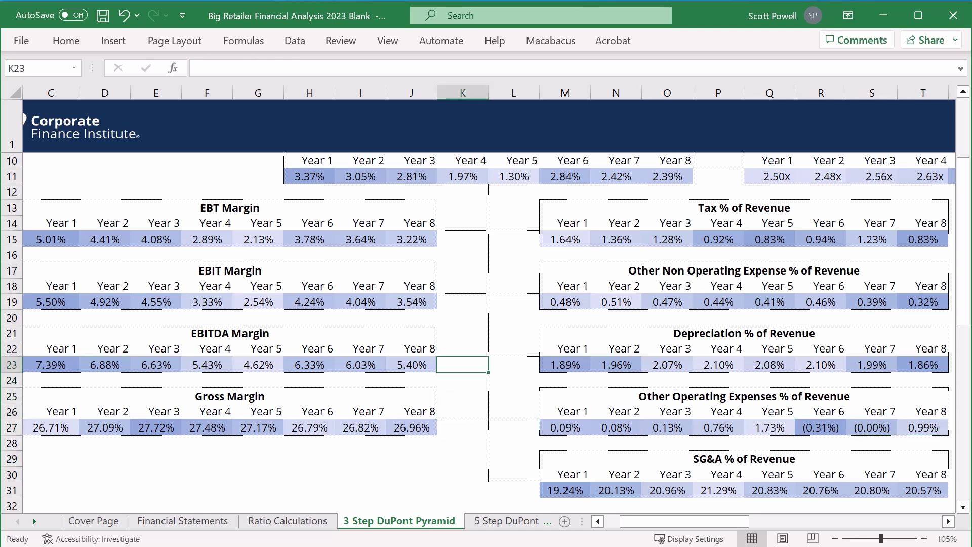
{"action": "key", "text": "Left"}
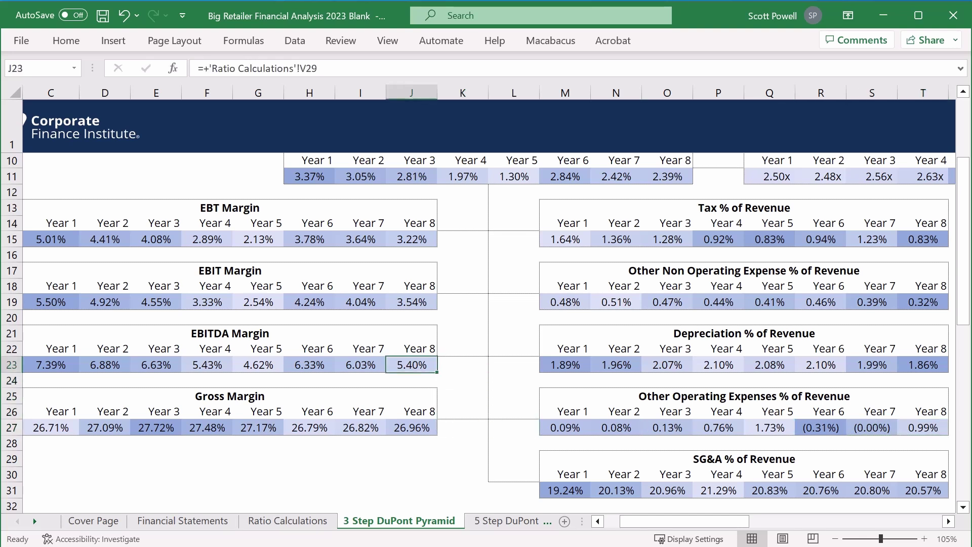
Step: Examine the Year 8 value of Depreciation % of Revenue in T23, on the same level as EBITDA Margin
{"action": "key", "text": "Right"}
{"action": "key", "text": "Right"}
{"action": "key", "text": "Right"}
{"action": "key", "text": "Right"}
{"action": "key", "text": "Right"}
{"action": "key", "text": "Right"}
{"action": "key", "text": "Right"}
{"action": "key", "text": "Right"}
{"action": "key", "text": "Right"}
{"action": "key", "text": "Right"}
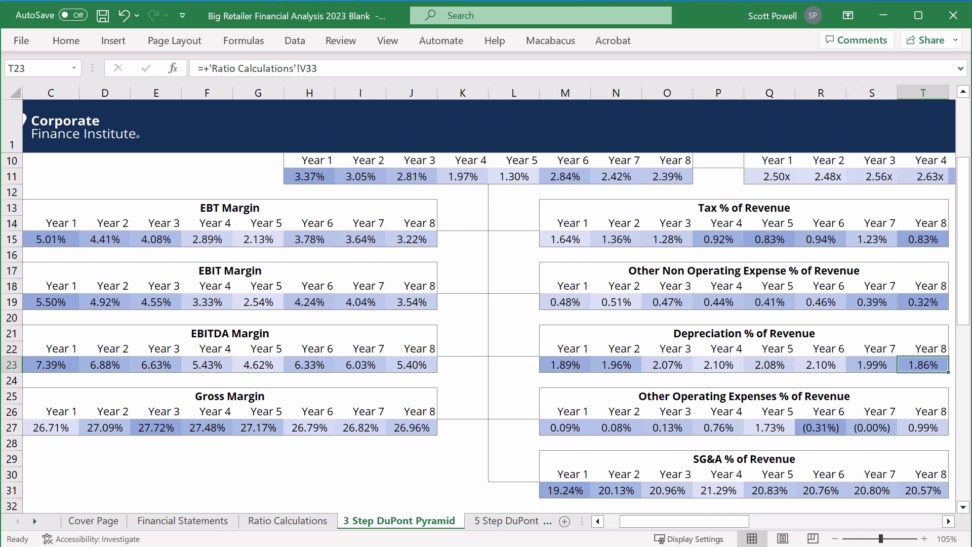
Step: Go up one level to the EBIT Margin block and examine its Year 8 value in J19
{"action": "key", "text": "Up"}
{"action": "key", "text": "Up"}
{"action": "key", "text": "Up"}
{"action": "key", "text": "Left"}
{"action": "key", "text": "Left"}
{"action": "key", "text": "Left"}
{"action": "key", "text": "Left"}
{"action": "key", "text": "Left"}
{"action": "key", "text": "Left"}
{"action": "key", "text": "Left"}
{"action": "key", "text": "Left"}
{"action": "key", "text": "Left"}
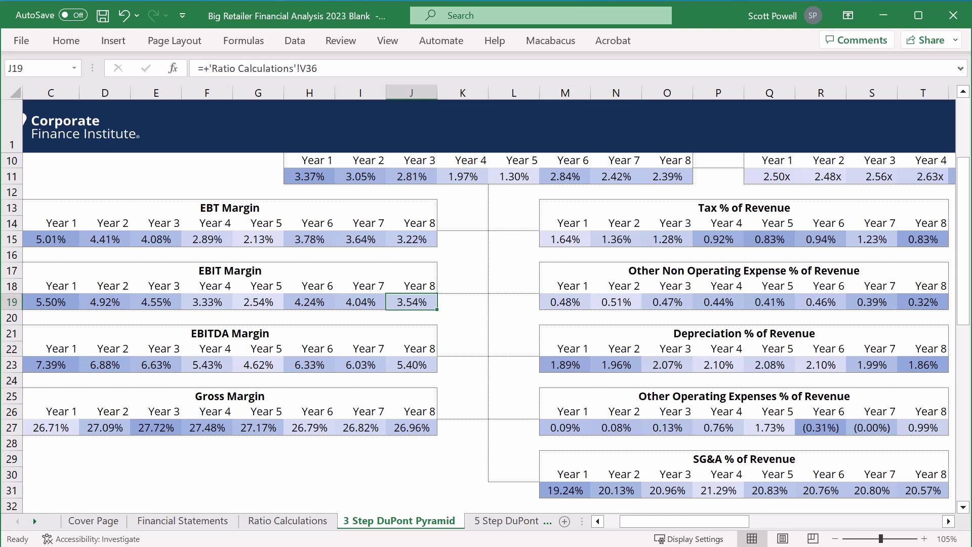
Step: Examine the Year 8 EBT Margin value in J15, one level above EBIT Margin
{"action": "key", "text": "Up"}
{"action": "key", "text": "Up"}
{"action": "key", "text": "Up"}
{"action": "key", "text": "Up"}
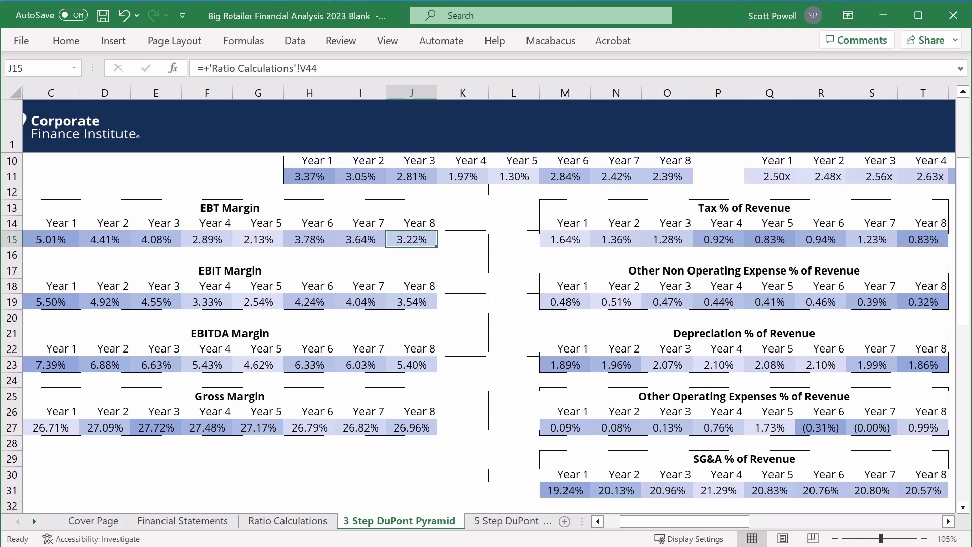
Step: Go up to the Net Profit Margin row and examine its Year 8 value in O11
{"action": "key", "text": "Up"}
{"action": "key", "text": "Up"}
{"action": "key", "text": "Up"}
{"action": "key", "text": "Up"}
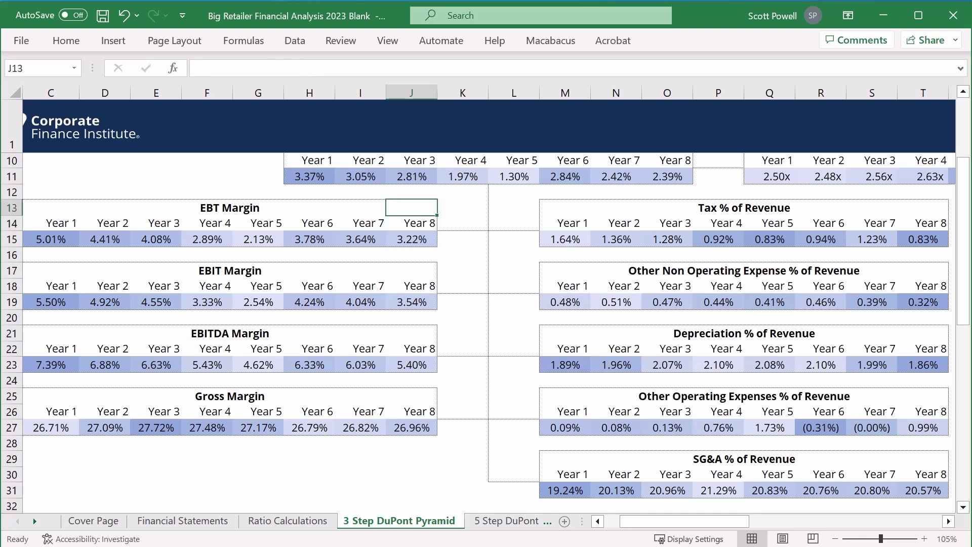
{"action": "key", "text": "Right"}
{"action": "key", "text": "Right"}
{"action": "key", "text": "Right"}
{"action": "key", "text": "Right"}
{"action": "key", "text": "Right"}
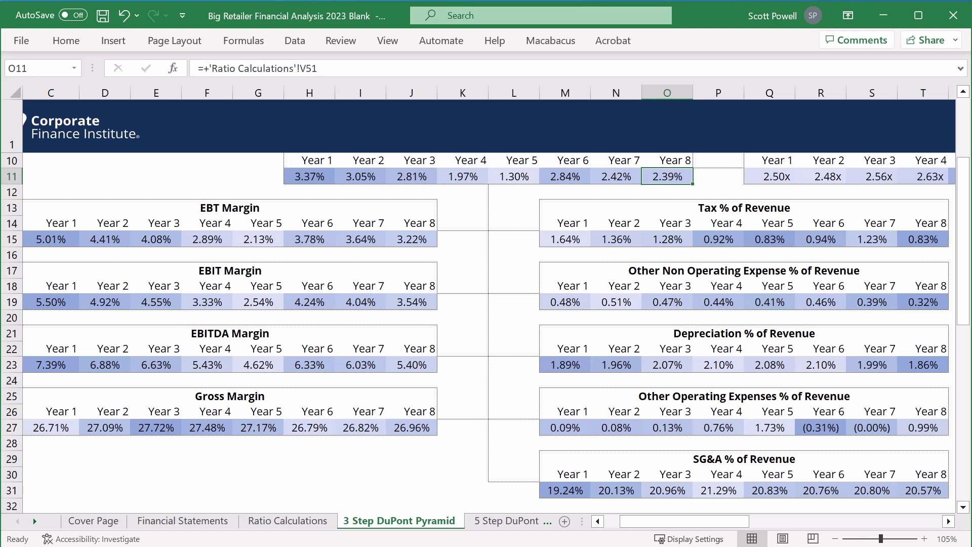
Step: Return down the pyramid to Gross Margin and select its Year 1 to Year 5 values in C27:G27 for examination
{"action": "key", "text": "Down"}
{"action": "key", "text": "Down"}
{"action": "key", "text": "Down"}
{"action": "key", "text": "Down"}
{"action": "key", "text": "Down"}
{"action": "key", "text": "Down"}
{"action": "key", "text": "Down"}
{"action": "key", "text": "Down"}
{"action": "key", "text": "Down"}
{"action": "key", "text": "Down"}
{"action": "key", "text": "Down"}
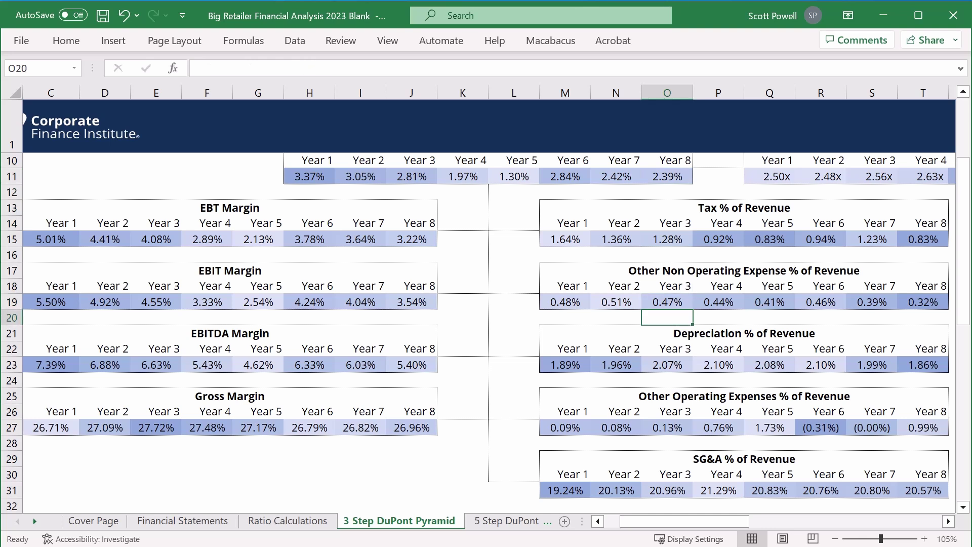
{"action": "key", "text": "Down"}
{"action": "key", "text": "Down"}
{"action": "key", "text": "Left"}
{"action": "key", "text": "Left"}
{"action": "key", "text": "Left"}
{"action": "key", "text": "Left"}
{"action": "key", "text": "Left"}
{"action": "key", "text": "Left"}
{"action": "key", "text": "Left"}
{"action": "key", "text": "Left"}
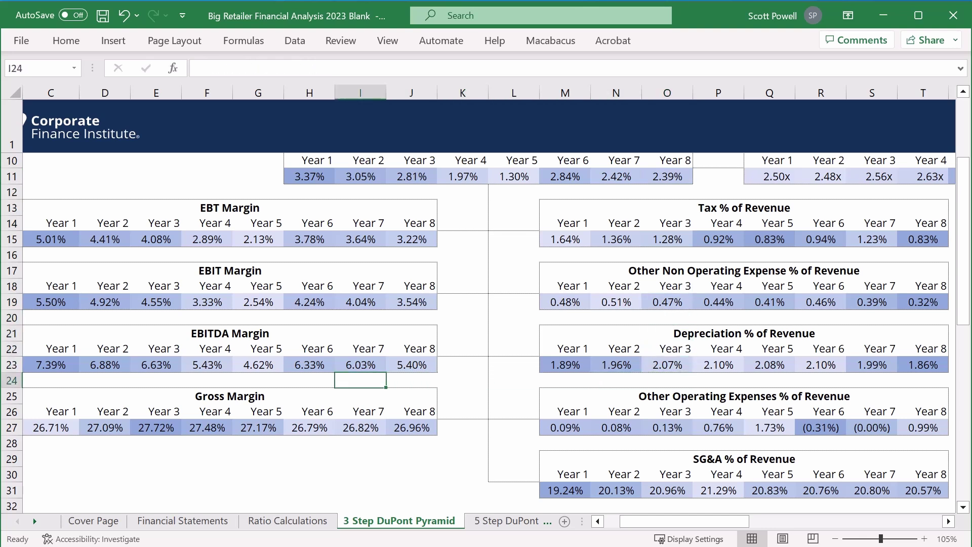
{"action": "key", "text": "Left"}
{"action": "key", "text": "Down"}
{"action": "key", "text": "Down"}
{"action": "key", "text": "Down"}
{"action": "key", "text": "Left"}
{"action": "key", "text": "Left"}
{"action": "key", "text": "Left"}
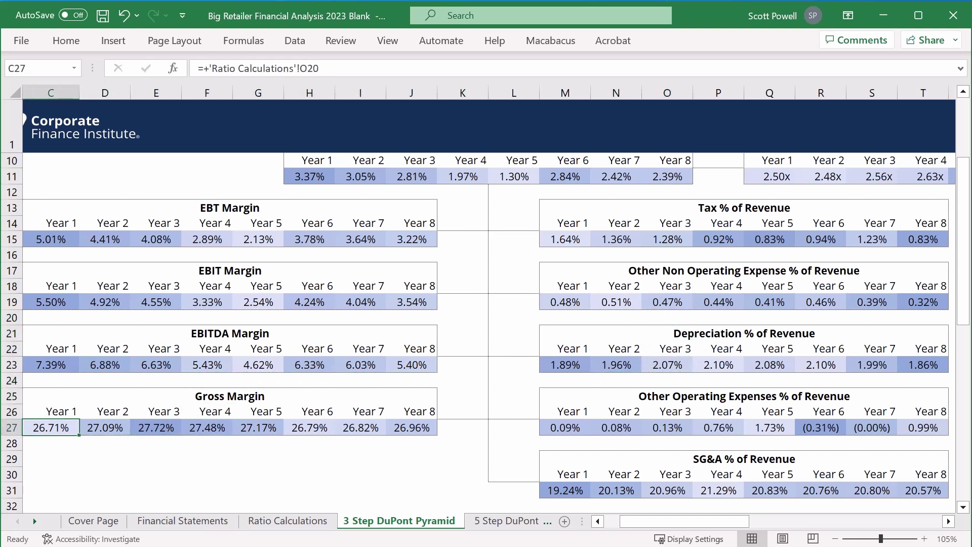
{"action": "key", "text": "shift+Right"}
{"action": "key", "text": "shift+Right"}
{"action": "key", "text": "shift+Right"}
{"action": "key", "text": "shift+Right"}
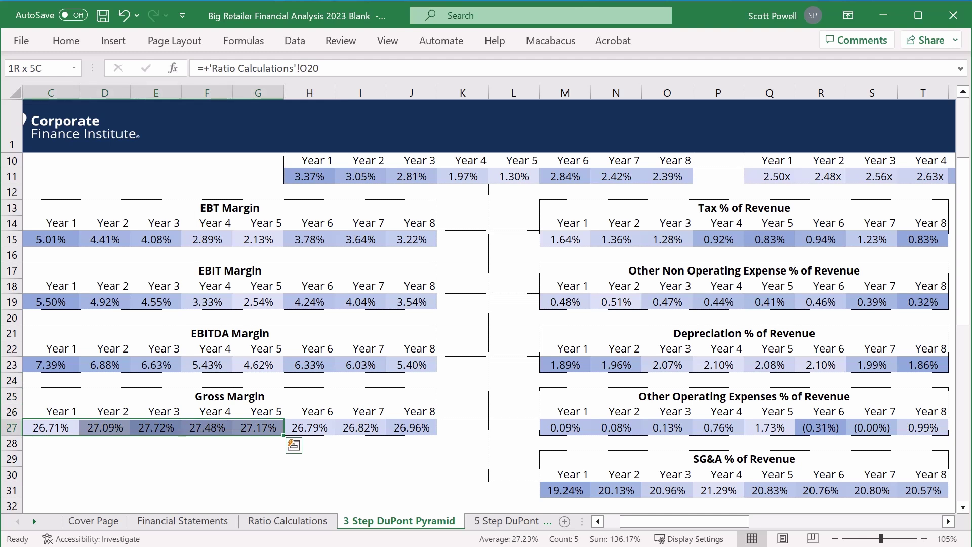
Step: Select the Year 1 to Year 5 values of SG&A % of Revenue in M31:Q31 to examine their trend
{"action": "key", "text": "Down"}
{"action": "key", "text": "Down"}
{"action": "key", "text": "Right"}
{"action": "key", "text": "Right"}
{"action": "key", "text": "Right"}
{"action": "key", "text": "Right"}
{"action": "key", "text": "Right"}
{"action": "key", "text": "Right"}
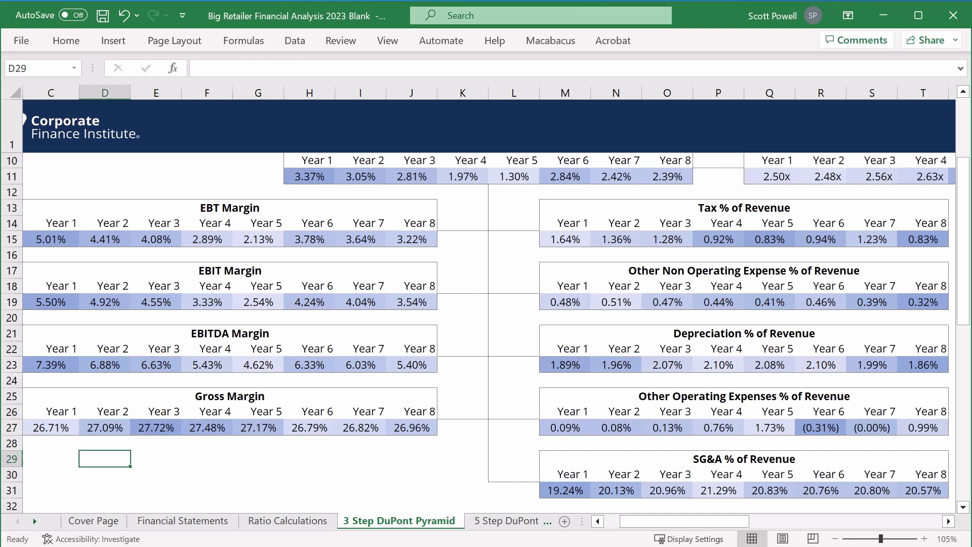
{"action": "key", "text": "Right"}
{"action": "key", "text": "Right"}
{"action": "key", "text": "Right"}
{"action": "key", "text": "Right"}
{"action": "key", "text": "Down"}
{"action": "key", "text": "Down"}
{"action": "key", "text": "shift+Right"}
{"action": "key", "text": "shift+Right"}
{"action": "key", "text": "shift+Right"}
{"action": "key", "text": "shift+Right"}
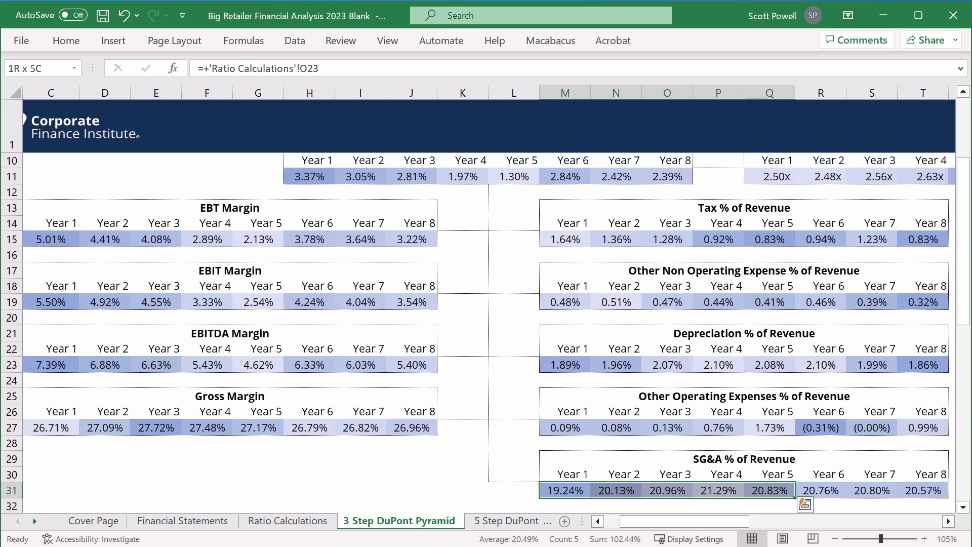
Step: Select the Year 1 to Year 5 values of Other Operating Expenses % of Revenue in M27:Q27 to examine their trend
{"action": "key", "text": "Up"}
{"action": "key", "text": "Up"}
{"action": "key", "text": "Up"}
{"action": "key", "text": "Up"}
{"action": "key", "text": "shift+Right"}
{"action": "key", "text": "shift+Right"}
{"action": "key", "text": "shift+Right"}
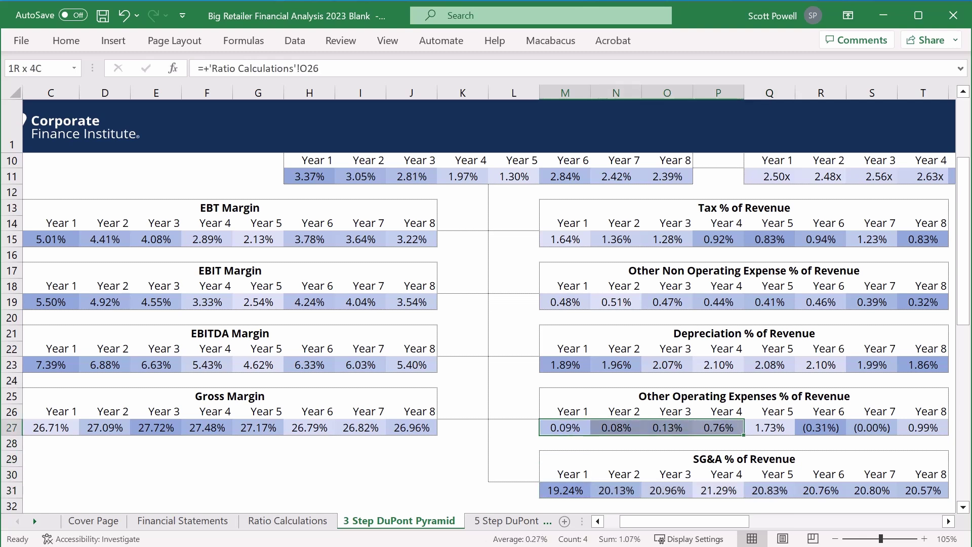
{"action": "key", "text": "shift+Right"}
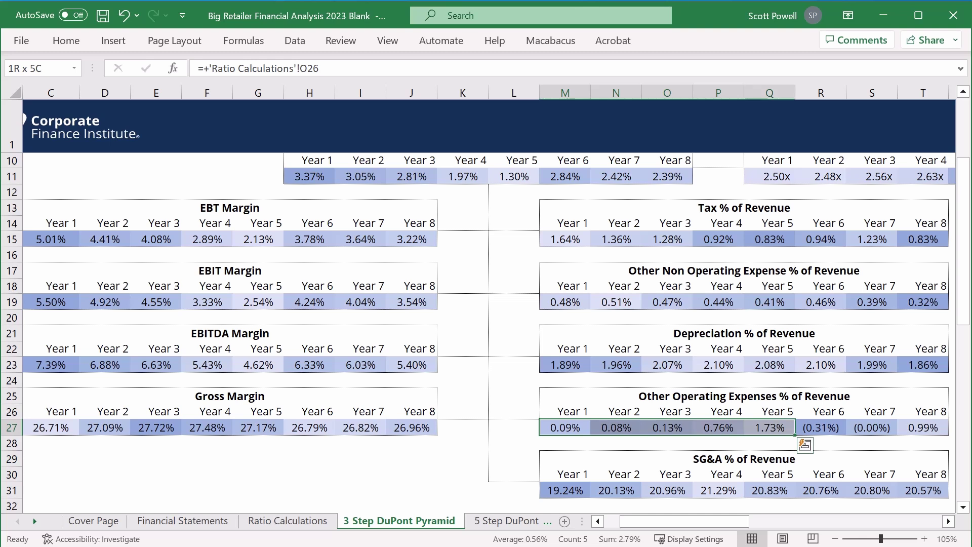
Step: Select the Year 1 to Year 4 values of EBITDA Margin in C23:F23 to examine their trend
{"action": "key", "text": "Up"}
{"action": "key", "text": "Up"}
{"action": "key", "text": "Up"}
{"action": "key", "text": "Up"}
{"action": "key", "text": "Up"}
{"action": "key", "text": "Up"}
{"action": "key", "text": "Up"}
{"action": "key", "text": "Left"}
{"action": "key", "text": "Left"}
{"action": "key", "text": "Left"}
{"action": "key", "text": "Left"}
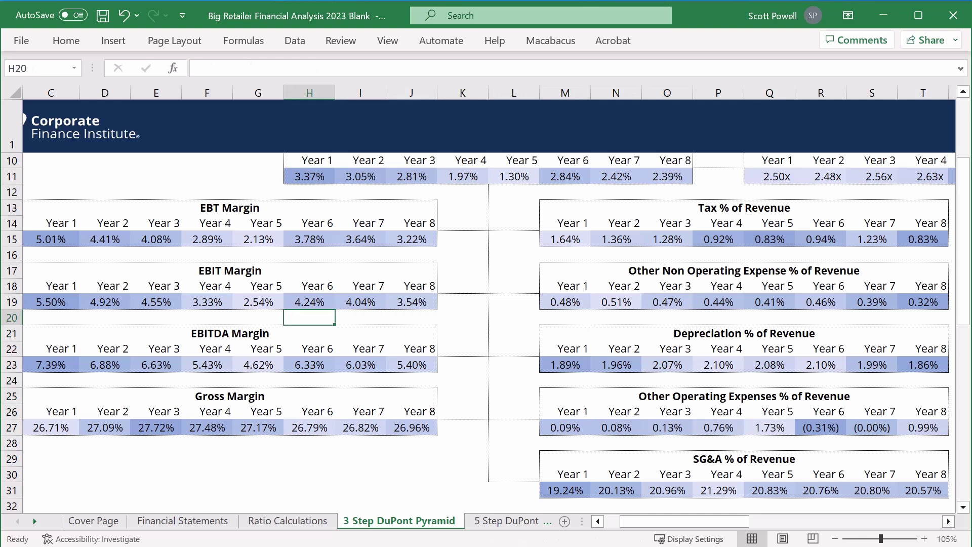
{"action": "key", "text": "Left"}
{"action": "key", "text": "Left"}
{"action": "key", "text": "Down"}
{"action": "key", "text": "Down"}
{"action": "key", "text": "Down"}
{"action": "key", "text": "Left"}
{"action": "key", "text": "Left"}
{"action": "key", "text": "Left"}
{"action": "key", "text": "Left"}
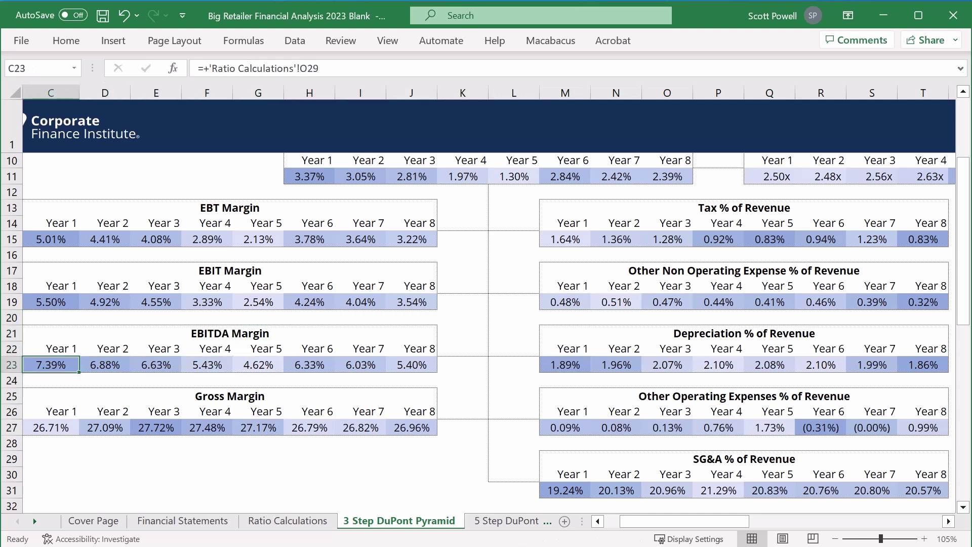
{"action": "key", "text": "shift+Right"}
{"action": "key", "text": "shift+Right"}
{"action": "key", "text": "shift+Right"}
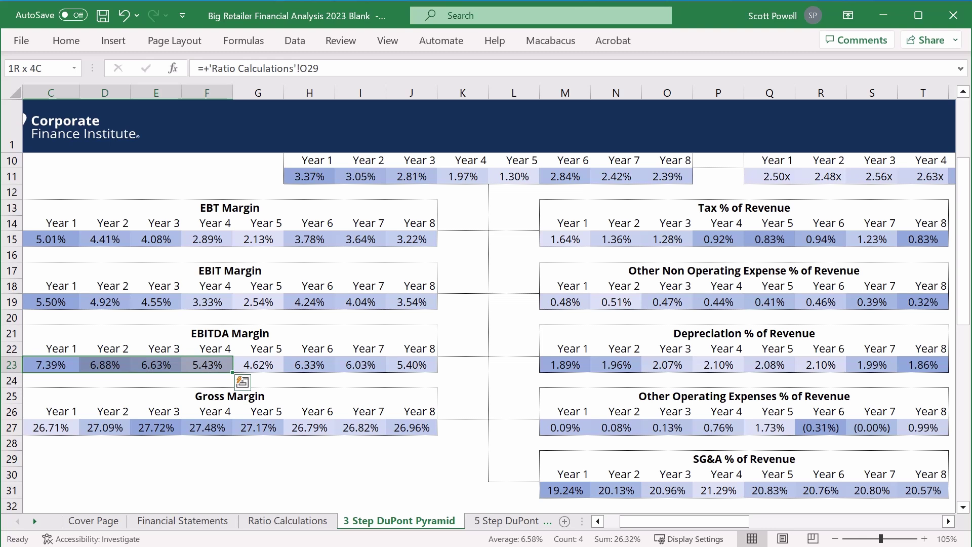
Step: Select the Year 1 to Year 5 values of Depreciation % of Revenue in M23:Q23 to examine their trend
{"action": "key", "text": "Right"}
{"action": "key", "text": "Right"}
{"action": "key", "text": "Right"}
{"action": "key", "text": "Right"}
{"action": "key", "text": "Right"}
{"action": "key", "text": "Right"}
{"action": "key", "text": "Right"}
{"action": "key", "text": "Right"}
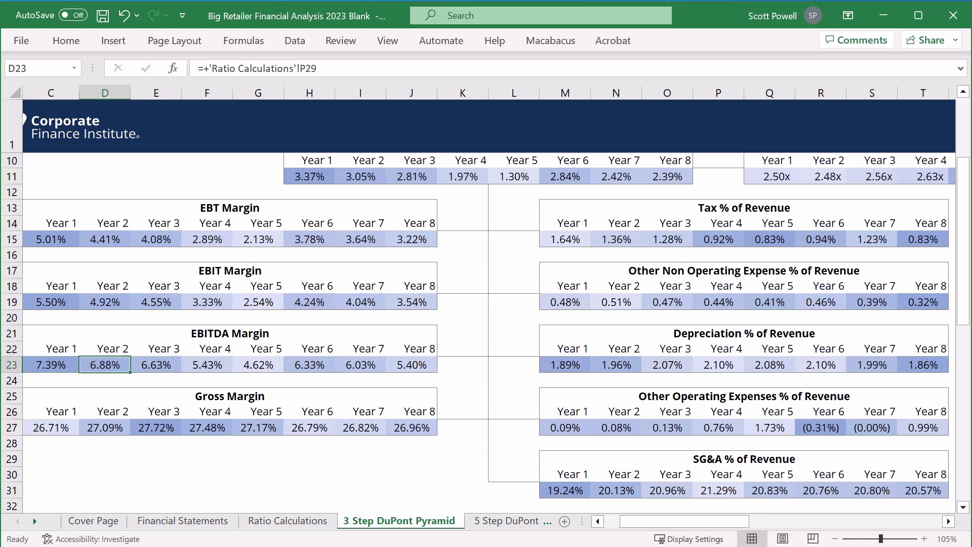
{"action": "key", "text": "Right"}
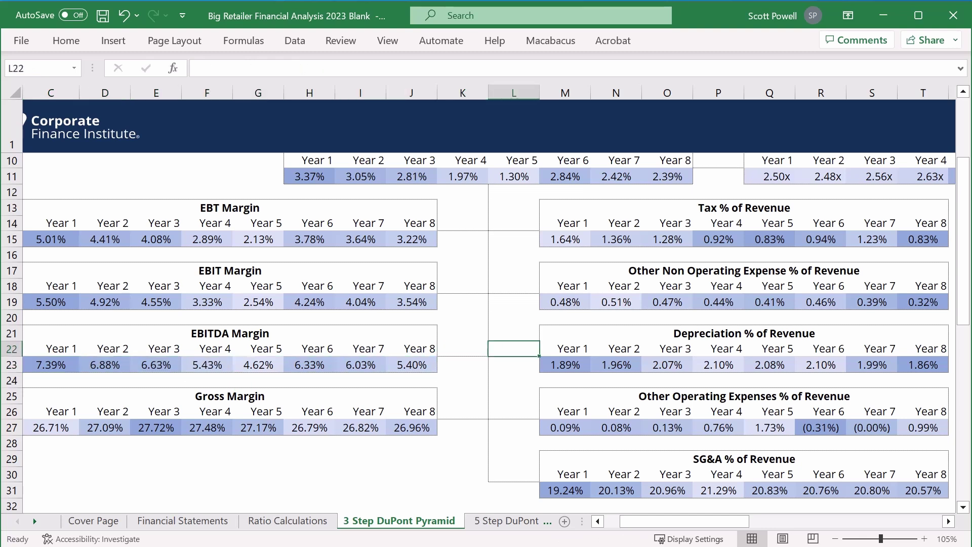
{"action": "key", "text": "Right"}
{"action": "key", "text": "shift+Right"}
{"action": "key", "text": "shift+Right"}
{"action": "key", "text": "shift+Right"}
{"action": "key", "text": "shift+Right"}
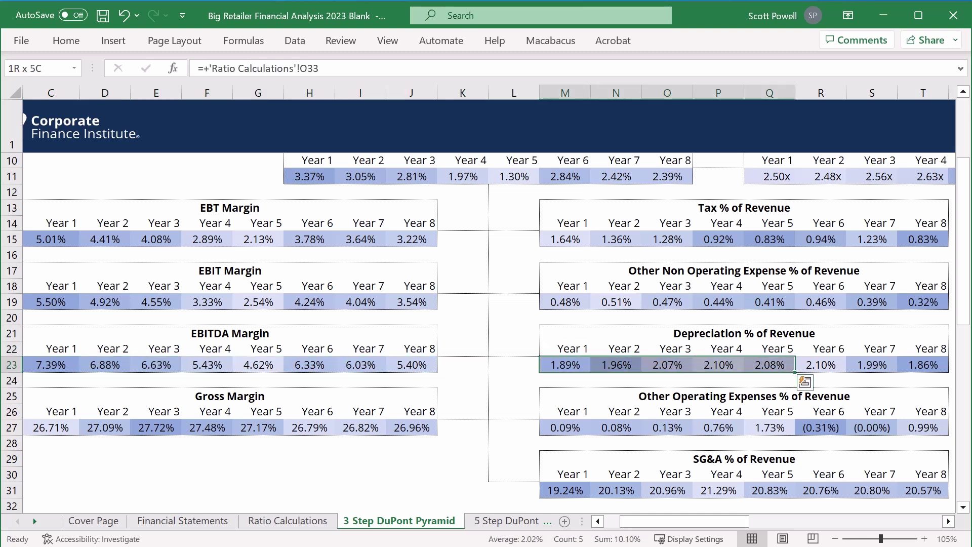
Step: Select the Year 1 to Year 5 values of EBIT Margin in C19:G19 to examine their trend
{"action": "key", "text": "Up"}
{"action": "key", "text": "Up"}
{"action": "key", "text": "Up"}
{"action": "key", "text": "Up"}
{"action": "key", "text": "Up"}
{"action": "key", "text": "Left"}
{"action": "key", "text": "Left"}
{"action": "key", "text": "Left"}
{"action": "key", "text": "Left"}
{"action": "key", "text": "Left"}
{"action": "key", "text": "Left"}
{"action": "key", "text": "Left"}
{"action": "key", "text": "Left"}
{"action": "key", "text": "Left"}
{"action": "key", "text": "Left"}
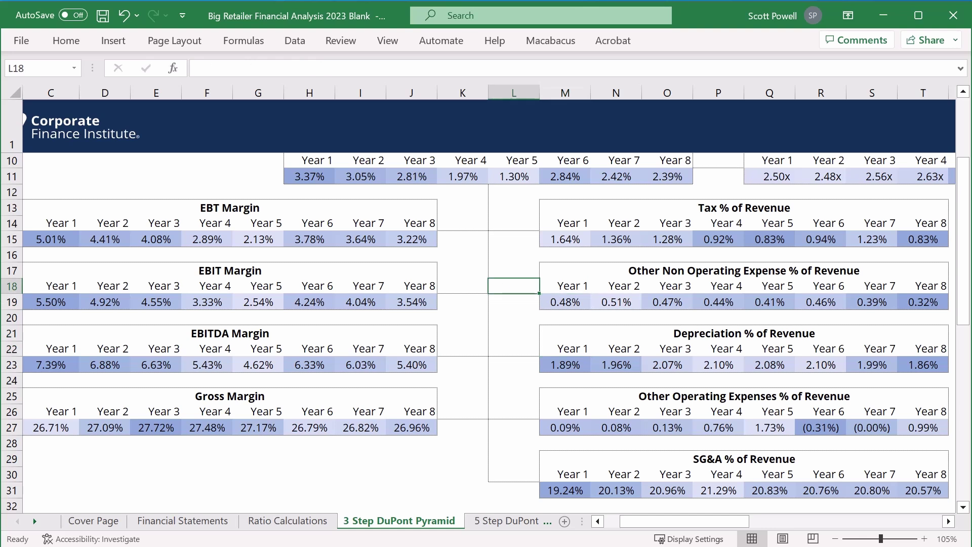
{"action": "key", "text": "Down"}
{"action": "key", "text": "shift+Right"}
{"action": "key", "text": "shift+Right"}
{"action": "key", "text": "shift+Right"}
{"action": "key", "text": "shift+Right"}
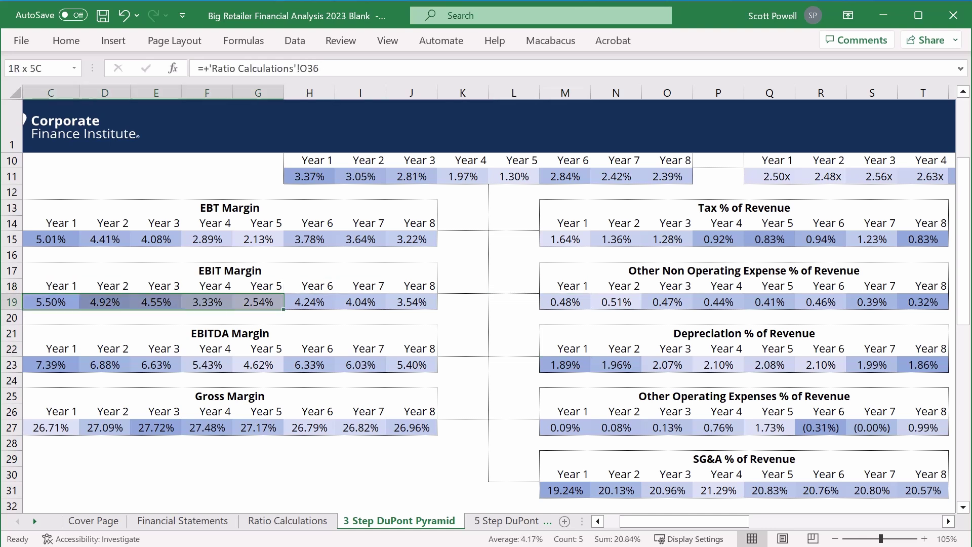
Step: Select the Year 1 to Year 5 values of Other Non Operating Expense % of Revenue in M19:Q19 to examine their trend
{"action": "key", "text": "Right"}
{"action": "key", "text": "Right"}
{"action": "key", "text": "Right"}
{"action": "key", "text": "Right"}
{"action": "key", "text": "Right"}
{"action": "key", "text": "Right"}
{"action": "key", "text": "Right"}
{"action": "key", "text": "Right"}
{"action": "key", "text": "Right"}
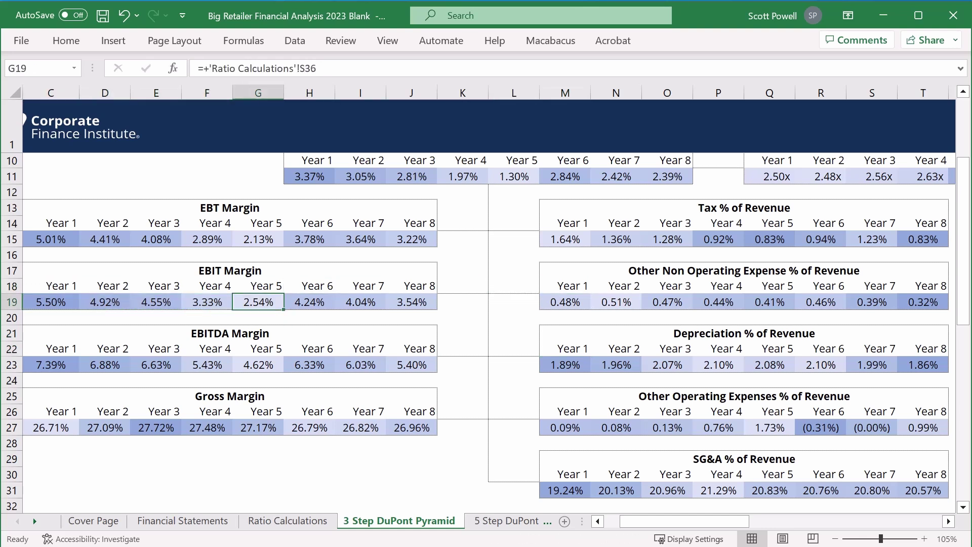
{"action": "key", "text": "Right"}
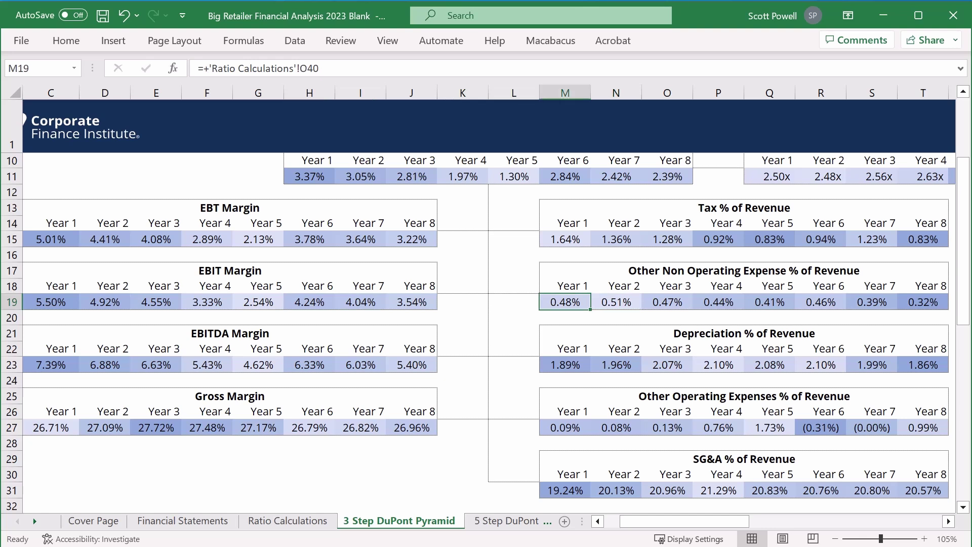
{"action": "key", "text": "shift+Right"}
{"action": "key", "text": "shift+Right"}
{"action": "key", "text": "shift+Right"}
{"action": "key", "text": "shift+Right"}
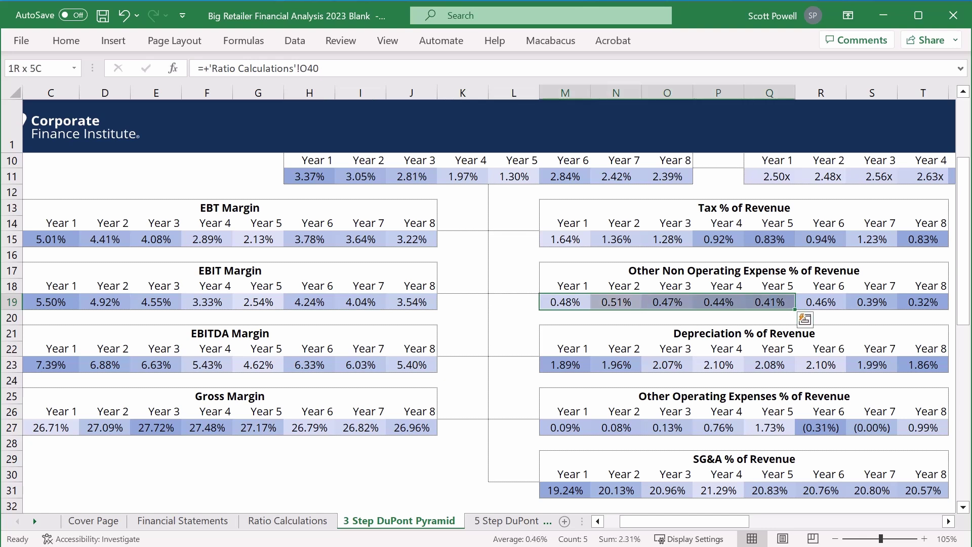
Step: Select the Year 1 to Year 5 values of EBT Margin in C15:G15 to examine their trend
{"action": "key", "text": "Up"}
{"action": "key", "text": "Up"}
{"action": "key", "text": "Up"}
{"action": "key", "text": "Up"}
{"action": "key", "text": "Up"}
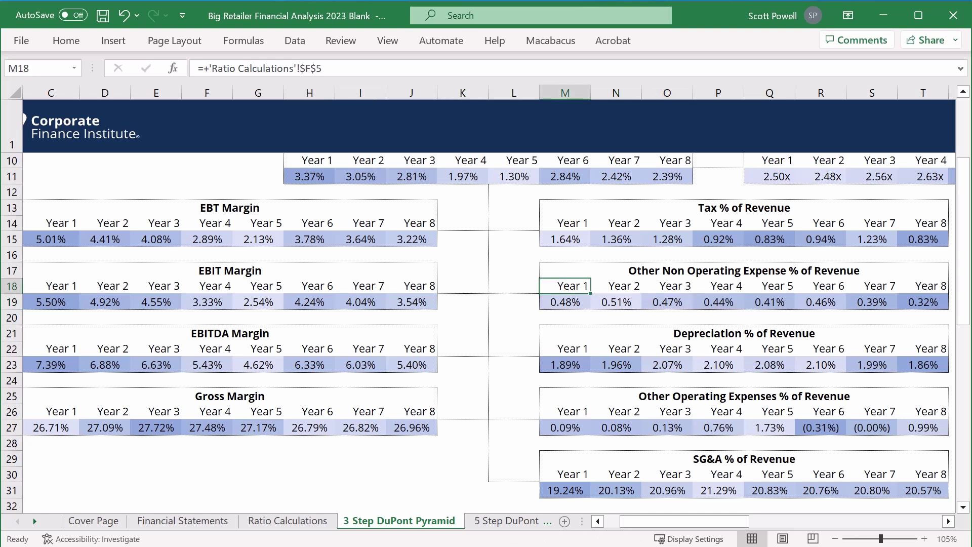
{"action": "key", "text": "Left"}
{"action": "key", "text": "Down"}
{"action": "key", "text": "Left"}
{"action": "key", "text": "Left"}
{"action": "key", "text": "Left"}
{"action": "key", "text": "Left"}
{"action": "key", "text": "Left"}
{"action": "key", "text": "Left"}
{"action": "key", "text": "Left"}
{"action": "key", "text": "Left"}
{"action": "key", "text": "Left"}
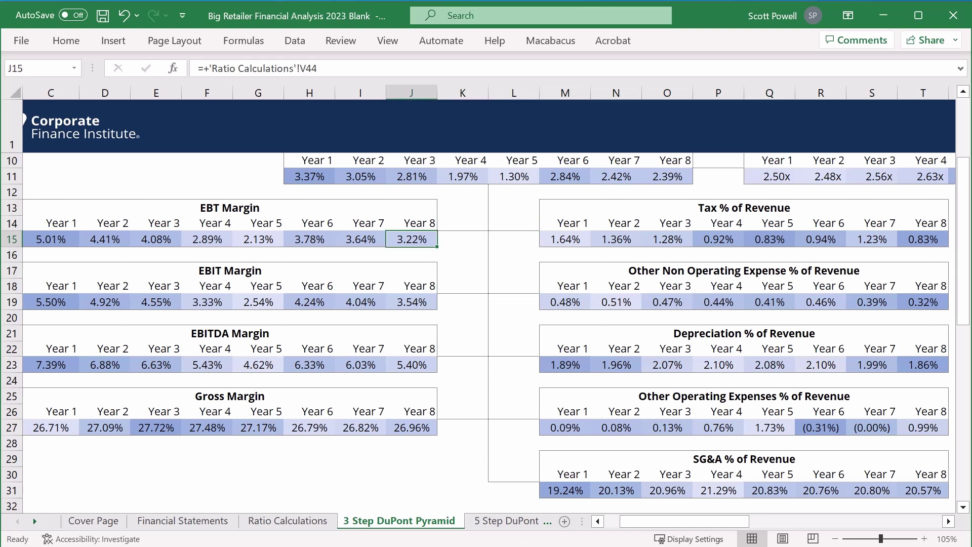
{"action": "key", "text": "shift+Right"}
{"action": "key", "text": "shift+Right"}
{"action": "key", "text": "shift+Right"}
{"action": "key", "text": "shift+Right"}
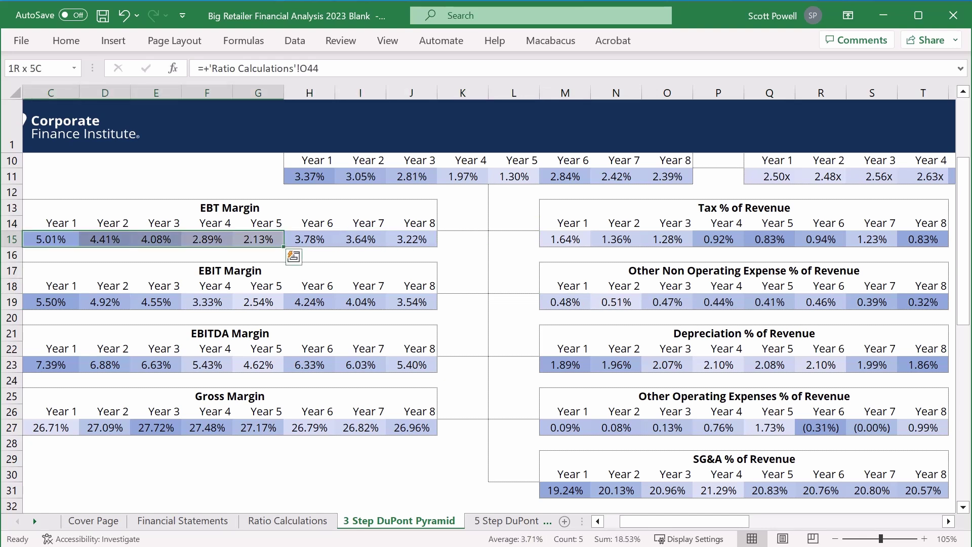
Step: Select the Year 1 to Year 5 values of Tax % of Revenue in M15:Q15 to examine their trend
{"action": "key", "text": "Right"}
{"action": "key", "text": "Right"}
{"action": "key", "text": "Right"}
{"action": "key", "text": "Right"}
{"action": "key", "text": "Right"}
{"action": "key", "text": "Right"}
{"action": "key", "text": "Right"}
{"action": "key", "text": "Right"}
{"action": "key", "text": "Right"}
{"action": "key", "text": "Right"}
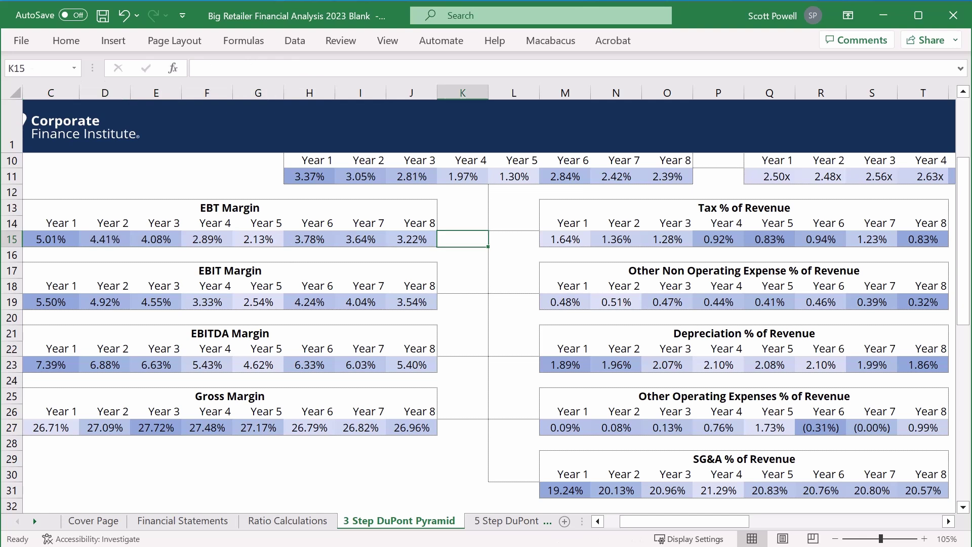
{"action": "key", "text": "shift+Right"}
{"action": "key", "text": "shift+Right"}
{"action": "key", "text": "shift+Right"}
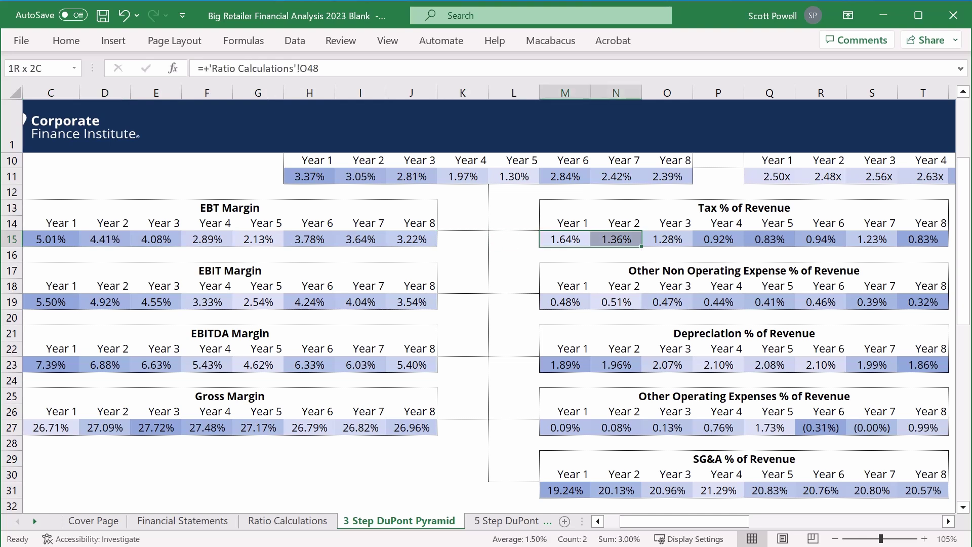
{"action": "key", "text": "shift+Right"}
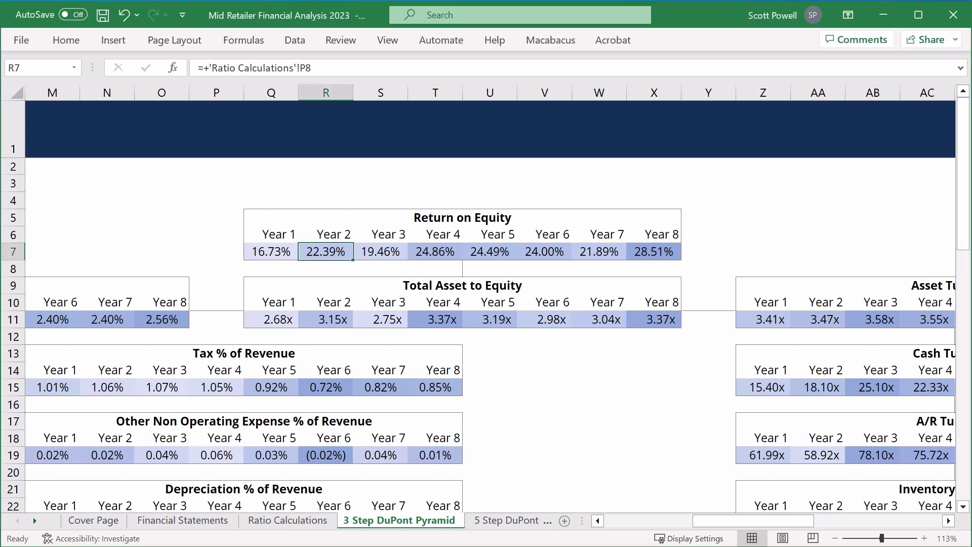
Step: In the Mid Retailer workbook's 3 Step DuPont Pyramid, select the Year 1 to Year 8 Return on Equity values in Q7:X7
{"action": "left_click", "coordinate": [271, 217]}
{"action": "left_click", "coordinate": [271, 251]}
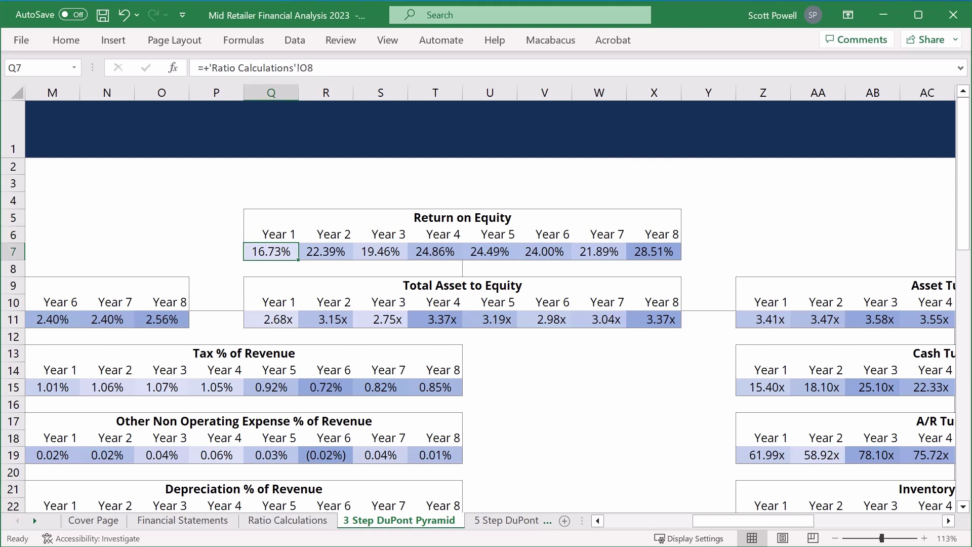
{"action": "left_click_drag", "start_coordinate": [271, 251], "coordinate": [654, 251]}
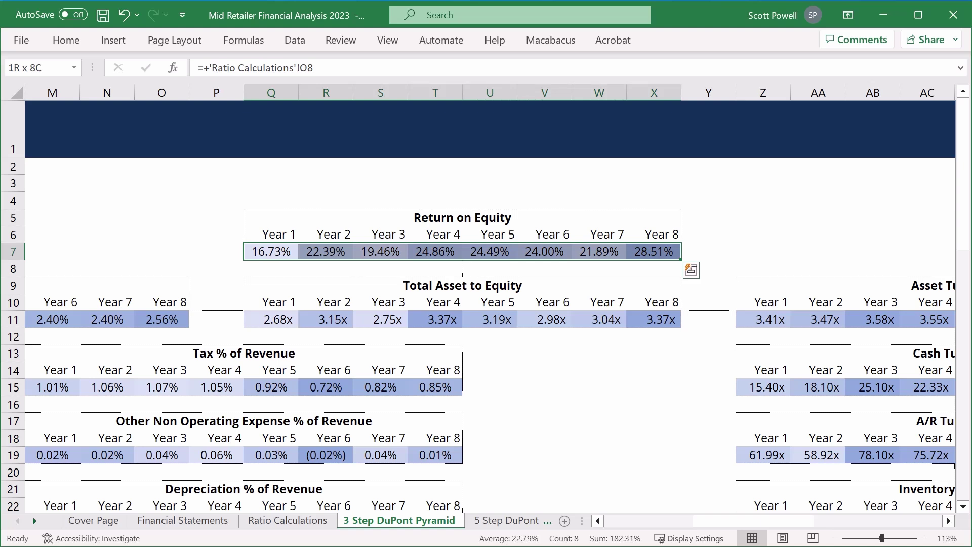
Step: Narrow the examination of Return on Equity to the Year 4 to Year 8 values in T7:X7
{"action": "key", "text": "Right"}
{"action": "key", "text": "Right"}
{"action": "key", "text": "Right"}
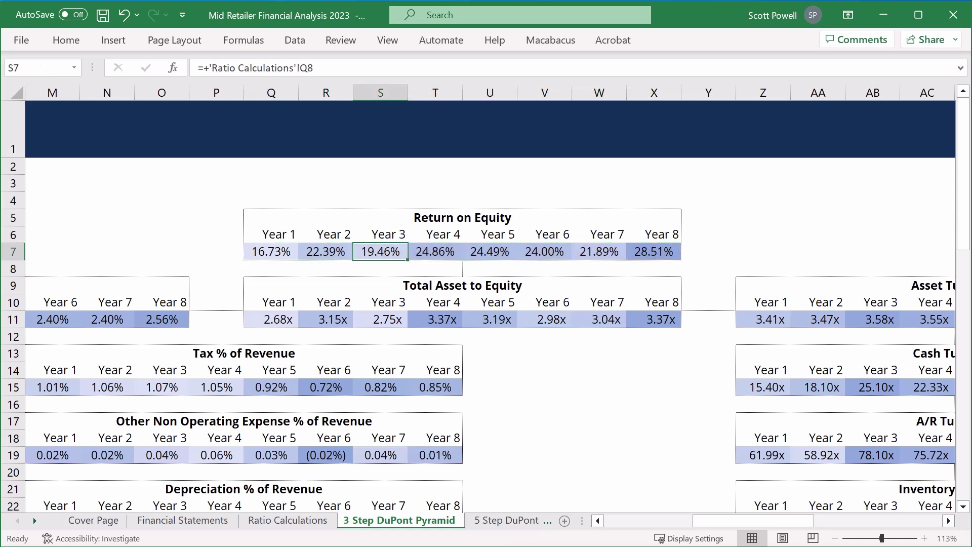
{"action": "key", "text": "shift+Right"}
{"action": "key", "text": "shift+Right"}
{"action": "key", "text": "shift+Right"}
{"action": "key", "text": "shift+Right"}
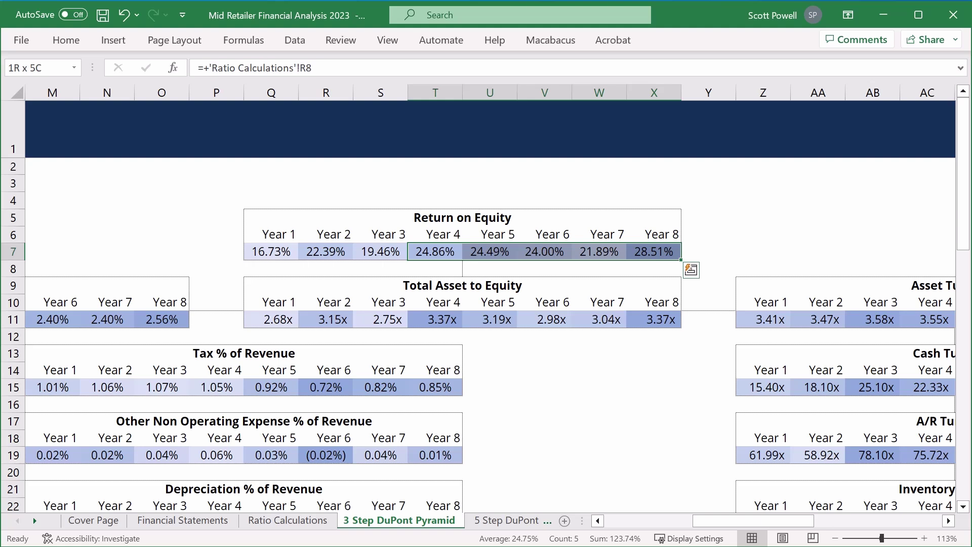
Step: Go down to Net Profit Margin and select its whole block for Years 1 to 8 in H9:O11
{"action": "key", "text": "Down"}
{"action": "key", "text": "Down"}
{"action": "key", "text": "Down"}
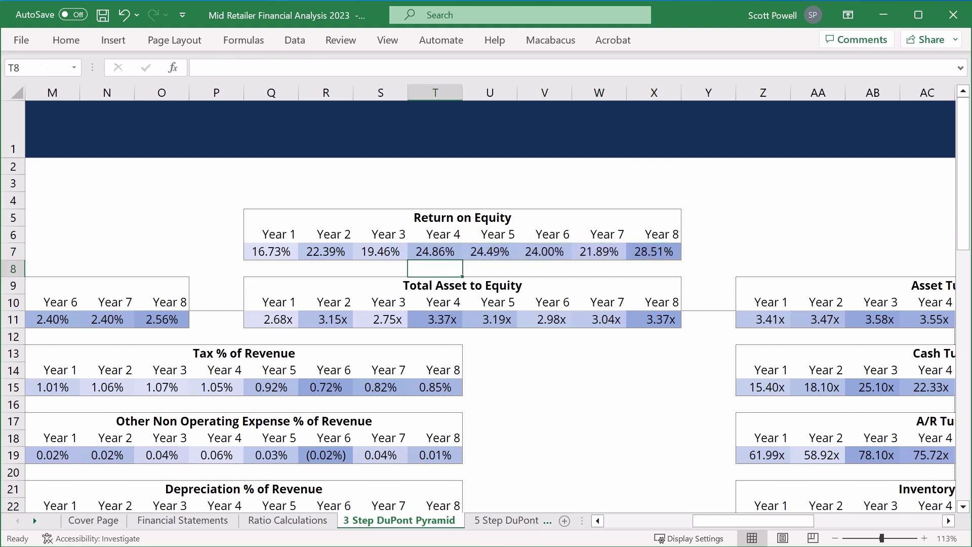
{"action": "key", "text": "Down"}
{"action": "key", "text": "Left"}
{"action": "key", "text": "Left"}
{"action": "key", "text": "Left"}
{"action": "key", "text": "Left"}
{"action": "key", "text": "Left"}
{"action": "key", "text": "Left"}
{"action": "key", "text": "Left"}
{"action": "key", "text": "Left"}
{"action": "key", "text": "Left"}
{"action": "key", "text": "Left"}
{"action": "key", "text": "Left"}
{"action": "key", "text": "Left"}
{"action": "key", "text": "Left"}
{"action": "key", "text": "Left"}
{"action": "key", "text": "Up"}
{"action": "key", "text": "Up"}
{"action": "key", "text": "Right"}
{"action": "key", "text": "Right"}
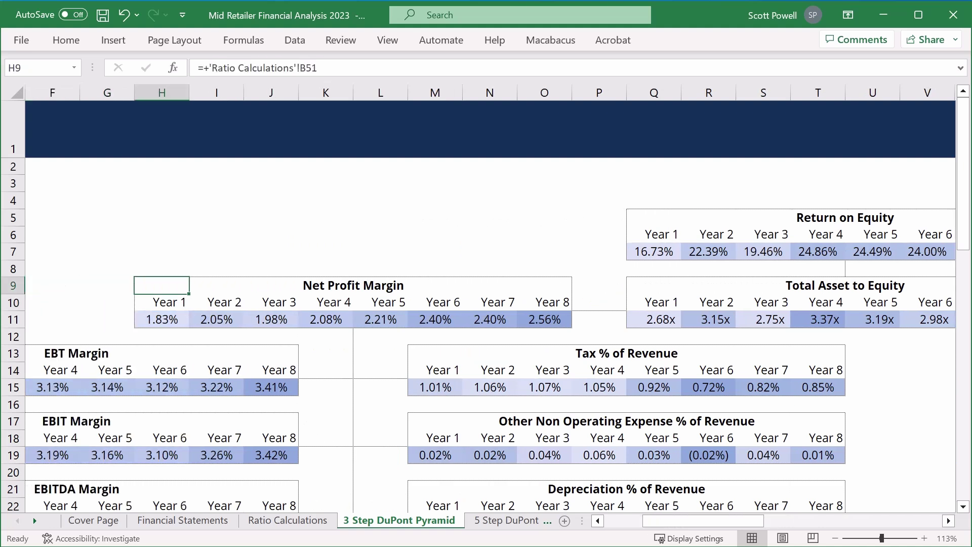
{"action": "key", "text": "shift+Down"}
{"action": "key", "text": "shift+Down"}
{"action": "key", "text": "shift+Right"}
{"action": "key", "text": "shift+Right"}
{"action": "key", "text": "shift+Right"}
{"action": "key", "text": "shift+Right"}
{"action": "key", "text": "shift+Right"}
{"action": "key", "text": "shift+Right"}
{"action": "key", "text": "shift+Right"}
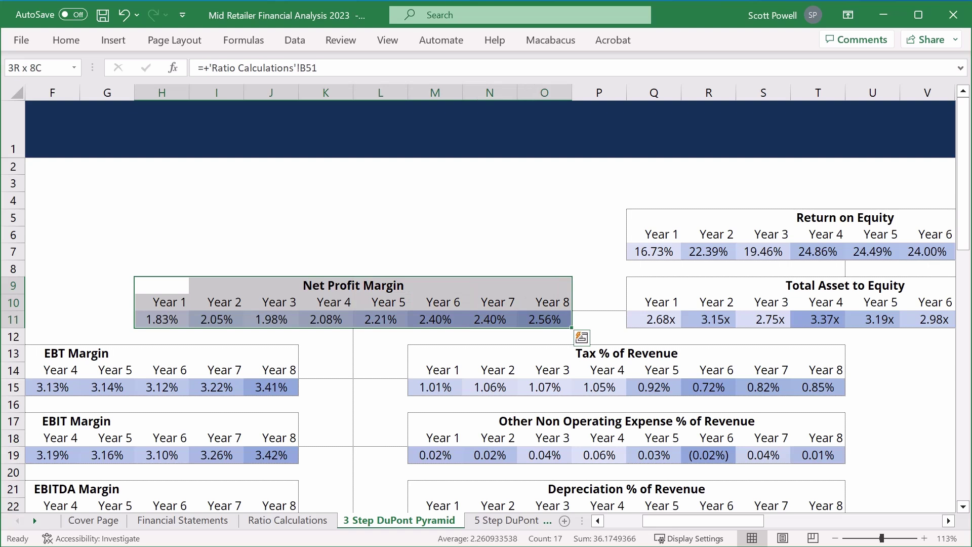
Step: Move along the Net Profit Margin values in row 11 to Year 8 in O11 to examine the trend
{"action": "key", "text": "Down"}
{"action": "key", "text": "Down"}
{"action": "key", "text": "Right"}
{"action": "key", "text": "Right"}
{"action": "key", "text": "Right"}
{"action": "key", "text": "Right"}
{"action": "key", "text": "Right"}
{"action": "key", "text": "Right"}
{"action": "key", "text": "Right"}
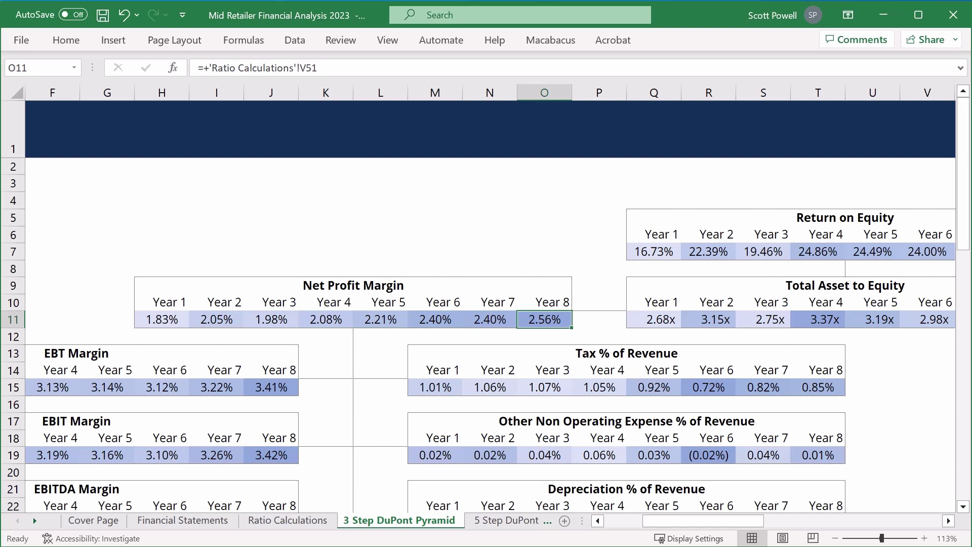
Step: Move across to Total Asset to Equity and select its Year 1 to Year 8 values in Q11:X11
{"action": "key", "text": "Right"}
{"action": "key", "text": "Right"}
{"action": "key", "text": "Right"}
{"action": "key", "text": "Right"}
{"action": "key", "text": "Right"}
{"action": "key", "text": "Right"}
{"action": "key", "text": "Right"}
{"action": "key", "text": "Right"}
{"action": "key", "text": "Right"}
{"action": "key", "text": "Right"}
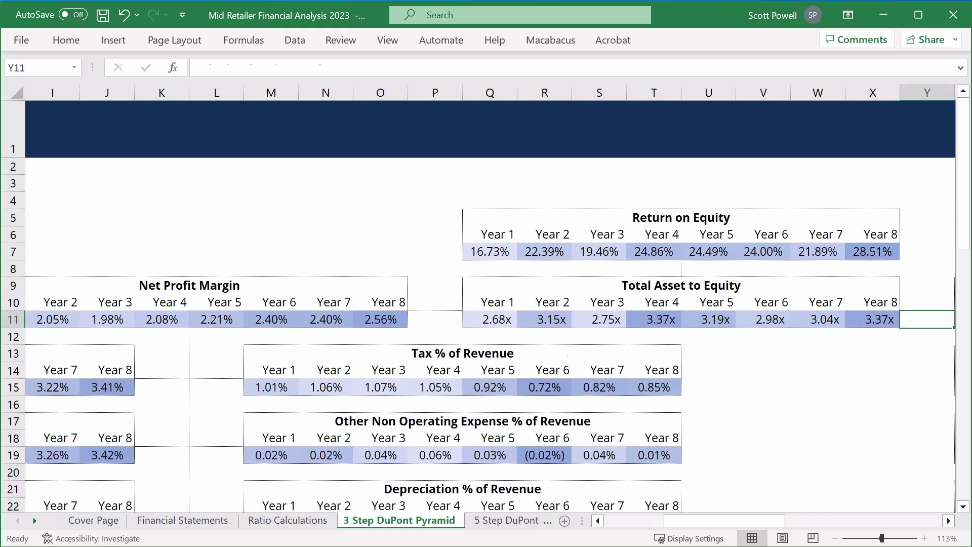
{"action": "key", "text": "Left"}
{"action": "key", "text": "Left"}
{"action": "key", "text": "Left"}
{"action": "key", "text": "Left"}
{"action": "key", "text": "Left"}
{"action": "key", "text": "Left"}
{"action": "key", "text": "Left"}
{"action": "key", "text": "Left"}
{"action": "key", "text": "Left"}
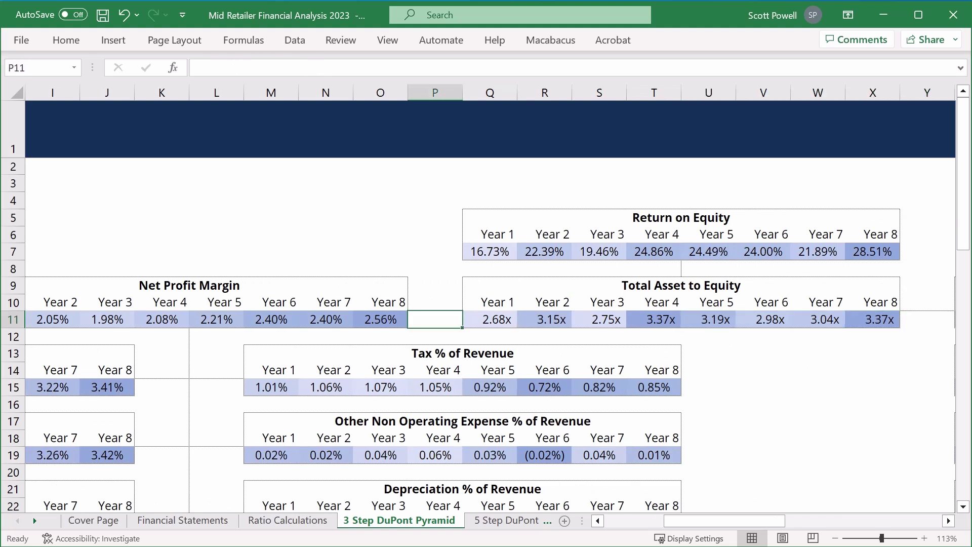
{"action": "key", "text": "Right"}
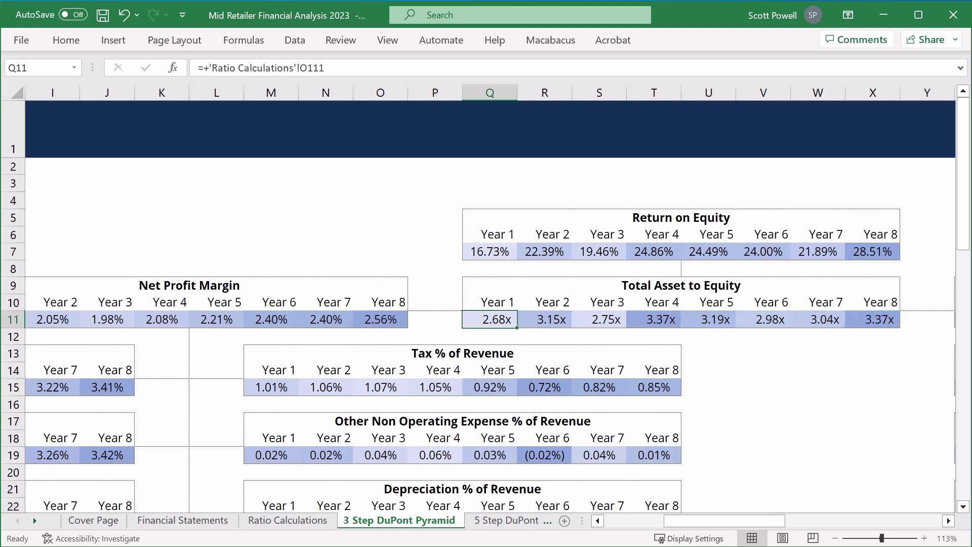
{"action": "key", "text": "shift+Right"}
{"action": "key", "text": "shift+Right"}
{"action": "key", "text": "shift+Right"}
{"action": "key", "text": "shift+Right"}
{"action": "key", "text": "shift+Right"}
{"action": "key", "text": "shift+Right"}
{"action": "key", "text": "shift+Right"}
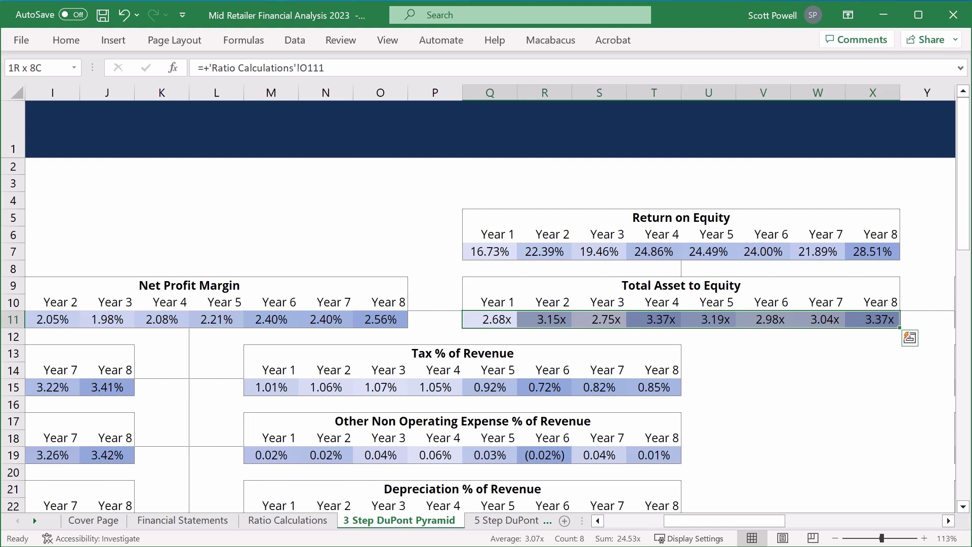
Step: Continue across to Asset Turnover and select its Year 1 to Year 8 values in Z11:AG11
{"action": "key", "text": "Right"}
{"action": "key", "text": "Right"}
{"action": "key", "text": "Right"}
{"action": "key", "text": "Right"}
{"action": "key", "text": "Right"}
{"action": "key", "text": "Right"}
{"action": "key", "text": "Right"}
{"action": "key", "text": "Right"}
{"action": "key", "text": "Right"}
{"action": "key", "text": "Right"}
{"action": "key", "text": "Right"}
{"action": "key", "text": "Right"}
{"action": "key", "text": "Right"}
{"action": "key", "text": "Right"}
{"action": "key", "text": "Right"}
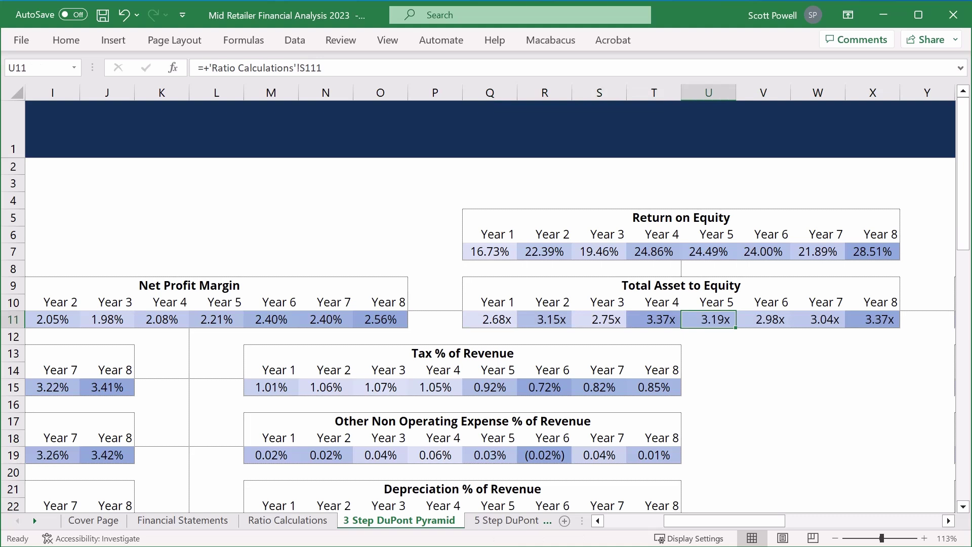
{"action": "key", "text": "Right"}
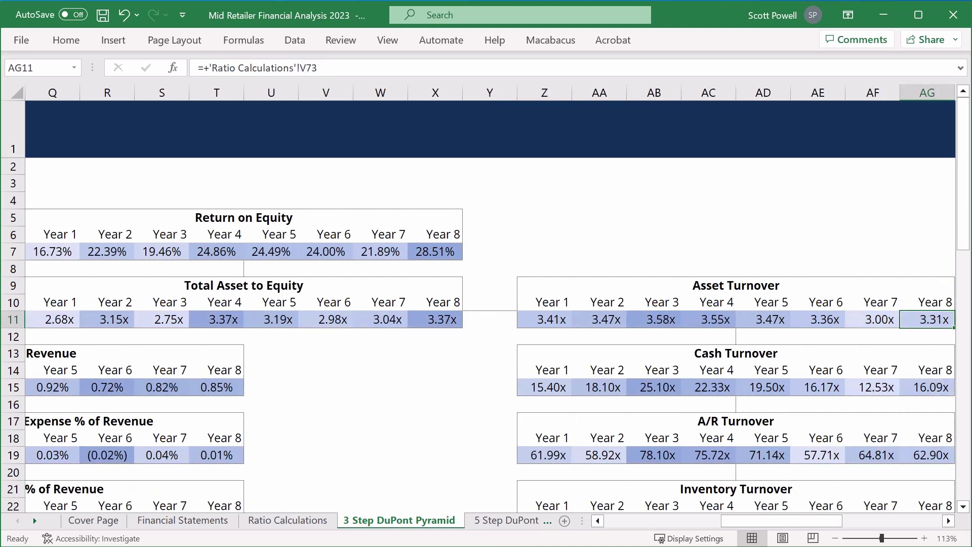
{"action": "key", "text": "Left"}
{"action": "key", "text": "Left"}
{"action": "key", "text": "Left"}
{"action": "key", "text": "Left"}
{"action": "key", "text": "Left"}
{"action": "key", "text": "Left"}
{"action": "key", "text": "Left"}
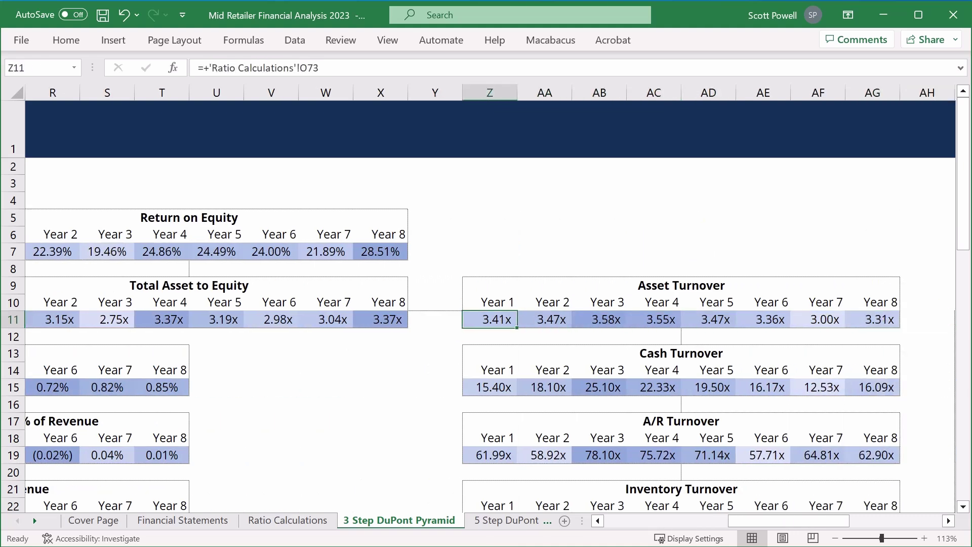
{"action": "key", "text": "shift+Right"}
{"action": "key", "text": "shift+Right"}
{"action": "key", "text": "shift+Right"}
{"action": "key", "text": "shift+Right"}
{"action": "key", "text": "shift+Right"}
{"action": "key", "text": "shift+Right"}
{"action": "key", "text": "shift+Right"}
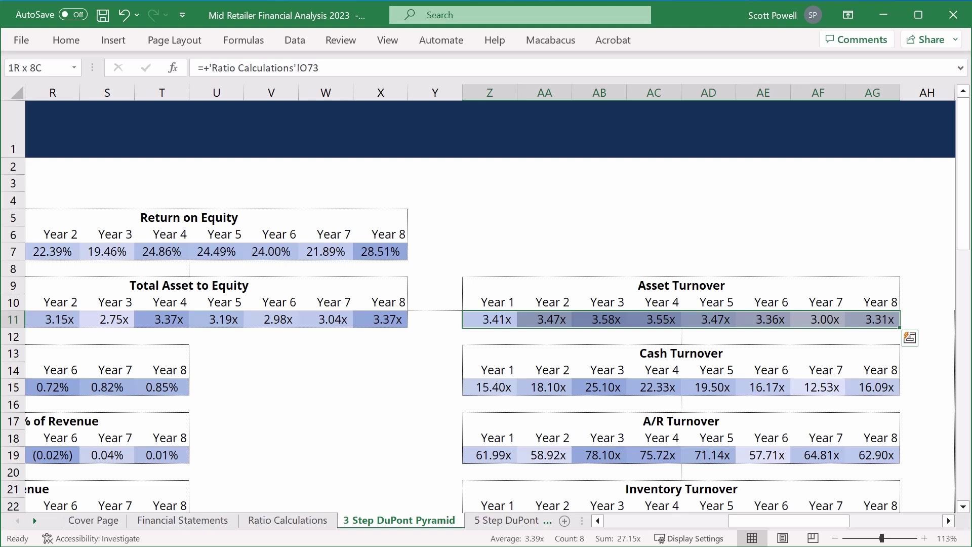
Step: Examine the turnover ratios beneath Asset Turnover, from Cash Turnover to PPE Turnover, and select the Year 7 Cash Turnover in AF15
{"action": "key", "text": "Down"}
{"action": "key", "text": "Down"}
{"action": "key", "text": "Down"}
{"action": "key", "text": "Down"}
{"action": "key", "text": "Down"}
{"action": "key", "text": "Down"}
{"action": "key", "text": "Down"}
{"action": "key", "text": "Down"}
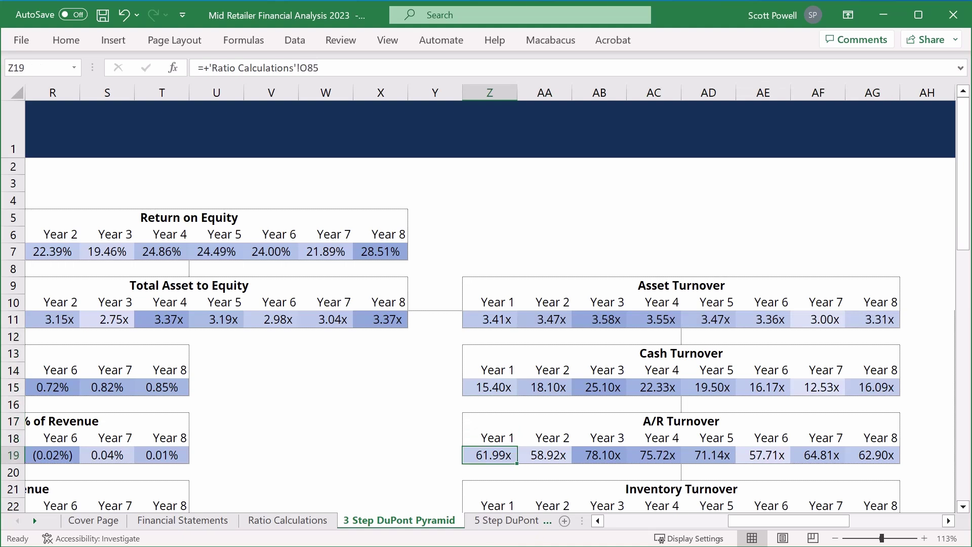
{"action": "scroll", "coordinate": [486, 334], "scroll_direction": "down", "scroll_amount": 2}
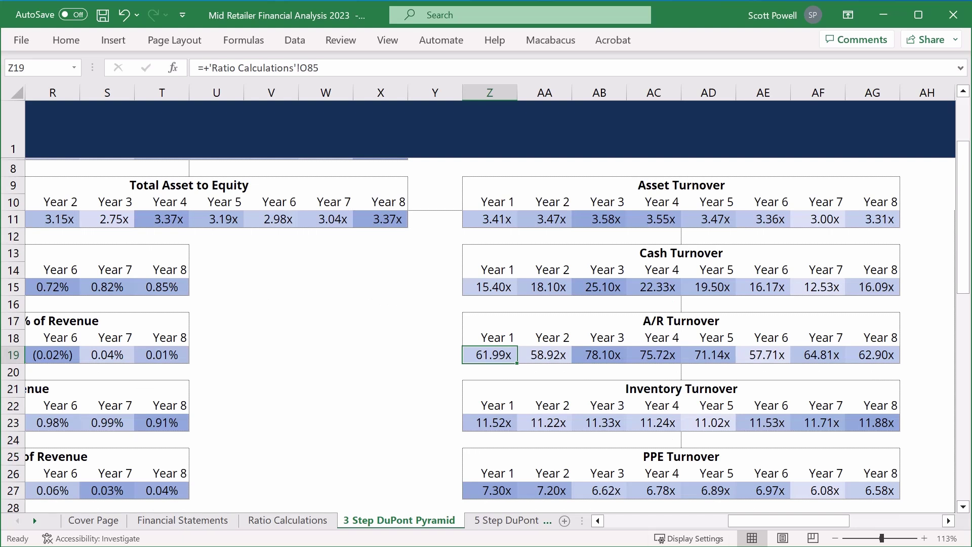
{"action": "left_click", "coordinate": [818, 287]}
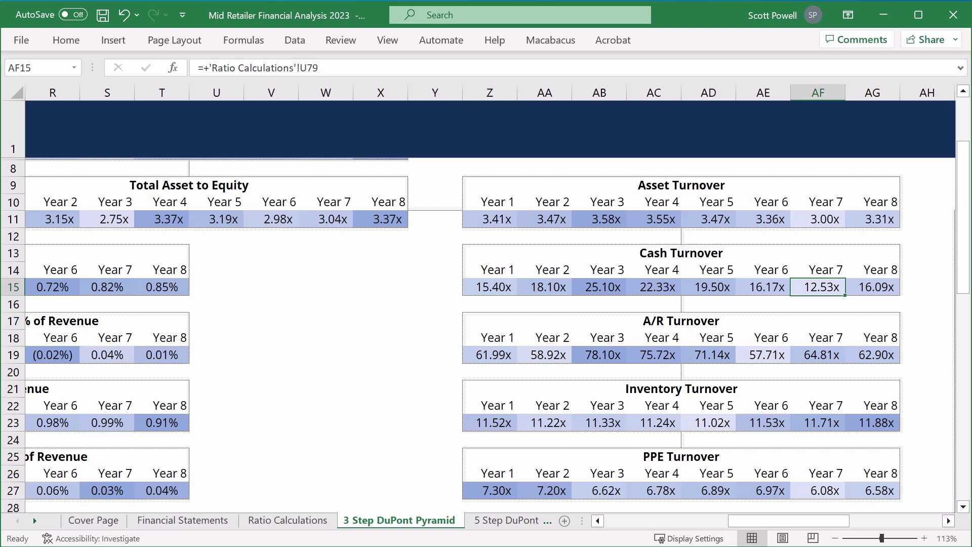
Step: Examine the Working Capital Analysis section from Cash Days down to the Cash Conversion Cycle / WC Funding Gap
{"action": "key", "text": "Right"}
{"action": "key", "text": "Right"}
{"action": "key", "text": "Right"}
{"action": "key", "text": "Right"}
{"action": "key", "text": "Right"}
{"action": "key", "text": "Right"}
{"action": "key", "text": "Right"}
{"action": "key", "text": "Right"}
{"action": "key", "text": "Right"}
{"action": "key", "text": "Right"}
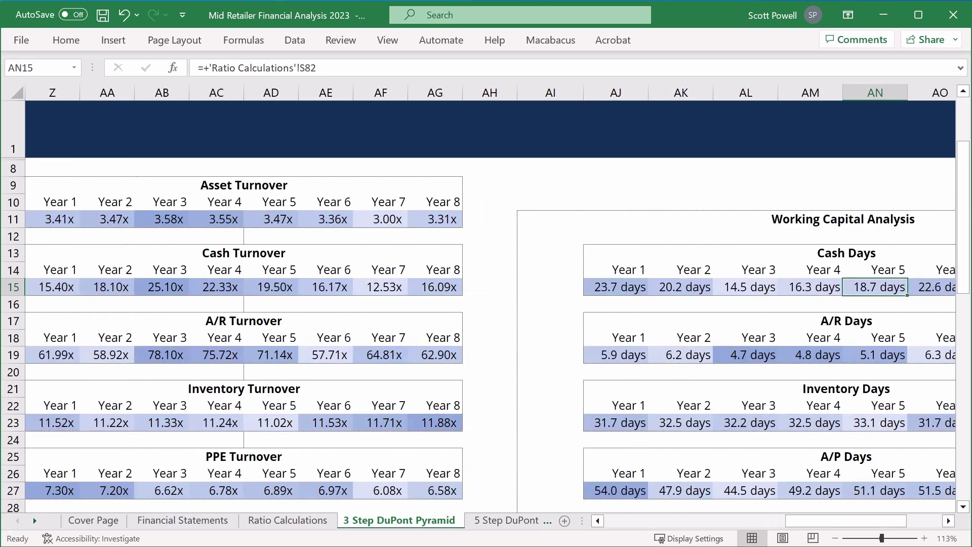
{"action": "key", "text": "Right"}
{"action": "key", "text": "Right"}
{"action": "key", "text": "Down"}
{"action": "key", "text": "Down"}
{"action": "key", "text": "Down"}
{"action": "key", "text": "Down"}
{"action": "key", "text": "Down"}
{"action": "key", "text": "Down"}
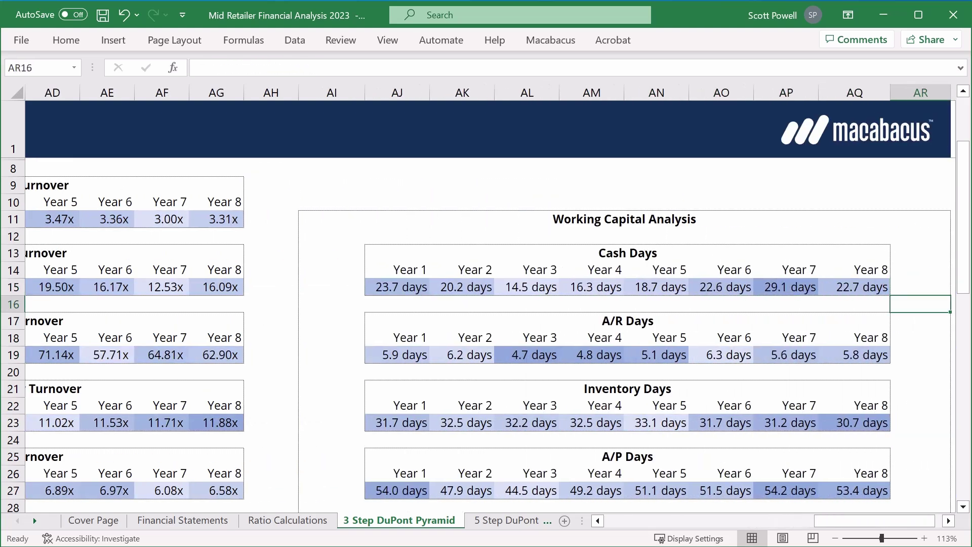
{"action": "key", "text": "Down"}
{"action": "key", "text": "Down"}
{"action": "key", "text": "Down"}
{"action": "key", "text": "Down"}
{"action": "key", "text": "Down"}
{"action": "key", "text": "Down"}
{"action": "key", "text": "Down"}
{"action": "key", "text": "Down"}
{"action": "key", "text": "Down"}
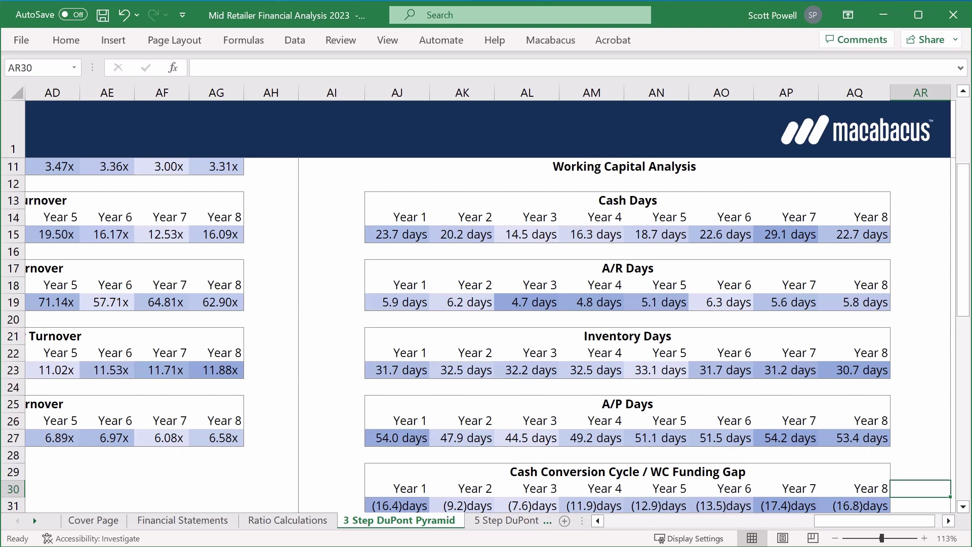
Step: Select the Year 1 to Year 8 Inventory Days values in AJ23:AQ23 to examine the trend
{"action": "left_click", "coordinate": [396, 370]}
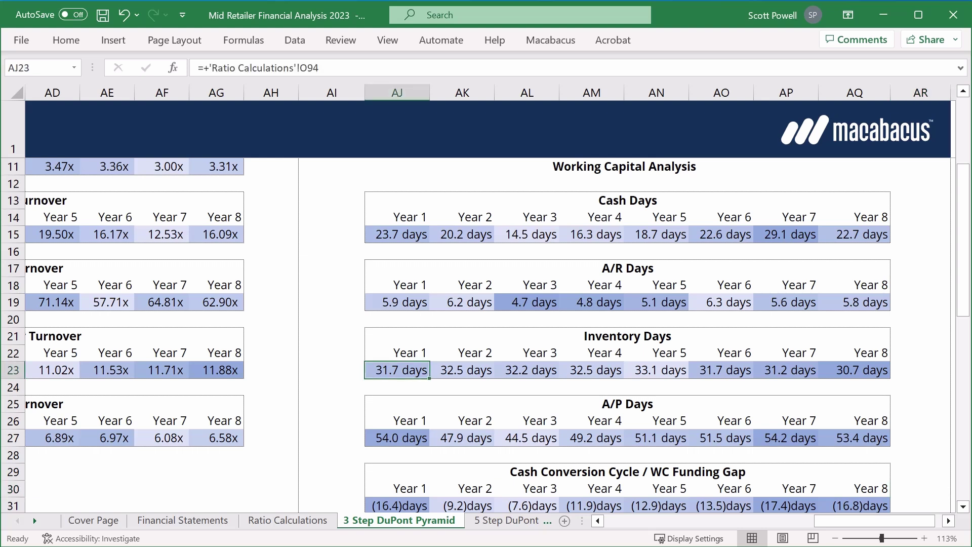
{"action": "key", "text": "shift+Right"}
{"action": "key", "text": "shift+Right"}
{"action": "key", "text": "shift+Right"}
{"action": "key", "text": "shift+Right"}
{"action": "key", "text": "shift+Right"}
{"action": "key", "text": "shift+Right"}
{"action": "key", "text": "shift+Right"}
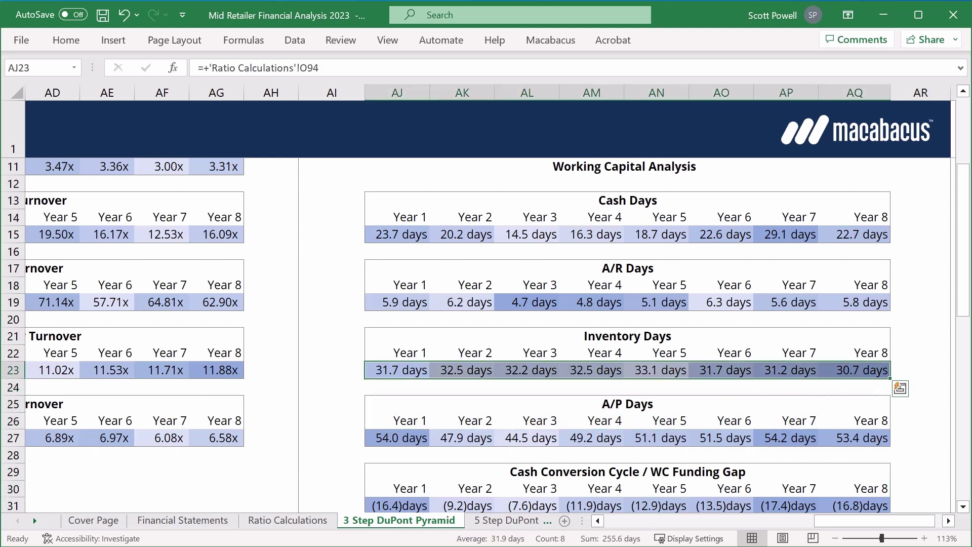
Step: Select the Year 1 to Year 8 A/P Days values in AJ27:AQ27 and view the Cash Conversion Cycle block below them
{"action": "left_click", "coordinate": [397, 438]}
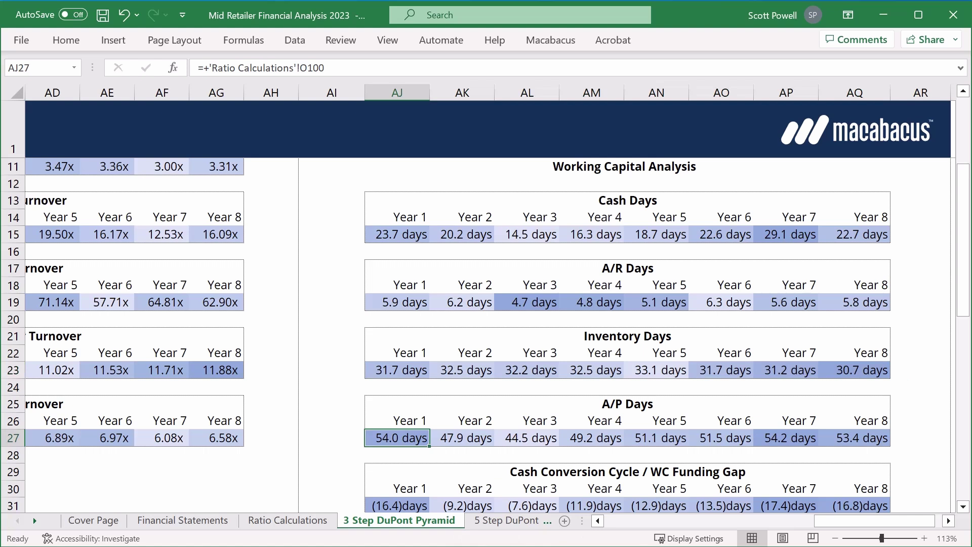
{"action": "key", "text": "shift+Right"}
{"action": "key", "text": "shift+Right"}
{"action": "key", "text": "shift+Right"}
{"action": "key", "text": "shift+Right"}
{"action": "key", "text": "shift+Right"}
{"action": "key", "text": "shift+Right"}
{"action": "key", "text": "shift+Right"}
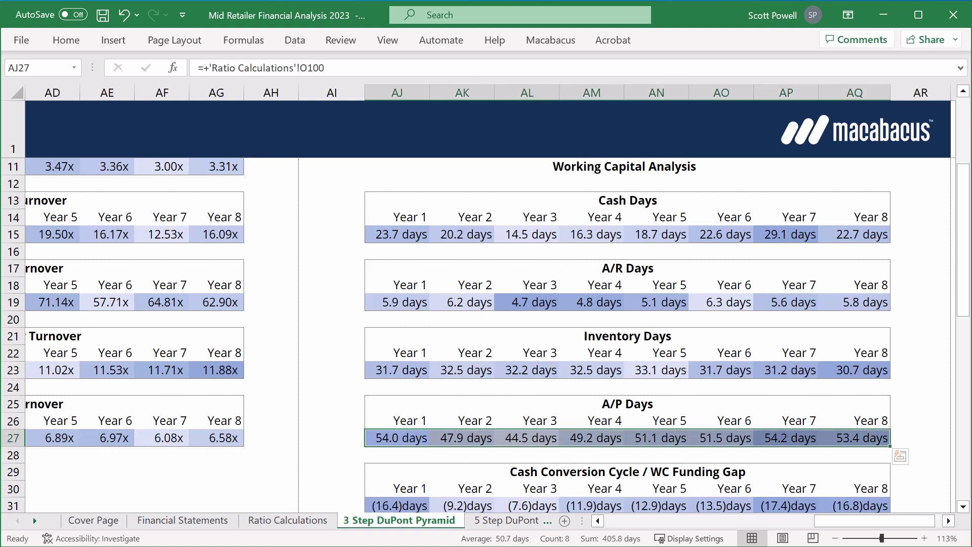
{"action": "scroll", "coordinate": [486, 334], "scroll_direction": "down", "scroll_amount": 1}
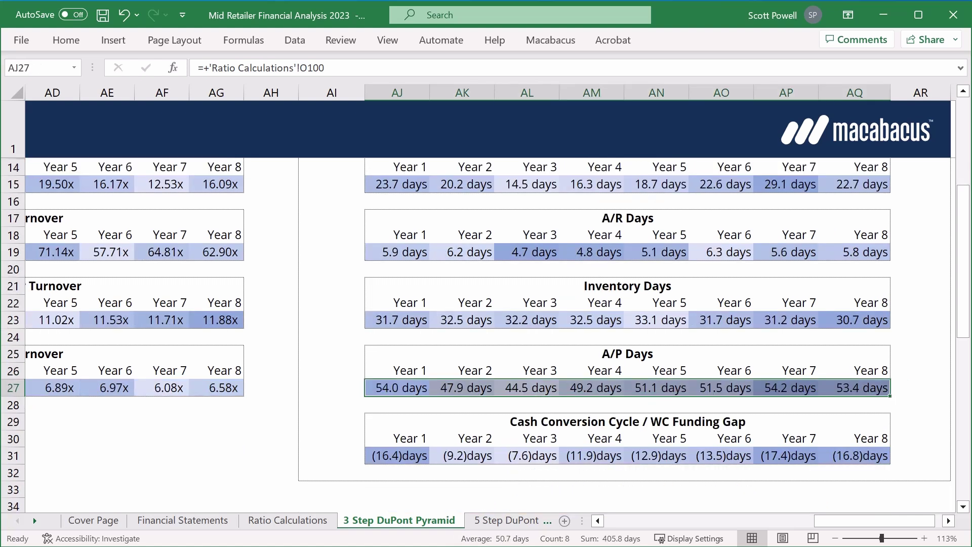
Step: Go back across the pyramid from Working Capital Analysis to the Tax % of Revenue block, reviewing the ratios along the way
{"action": "scroll", "coordinate": [486, 334], "scroll_direction": "up", "scroll_amount": 3}
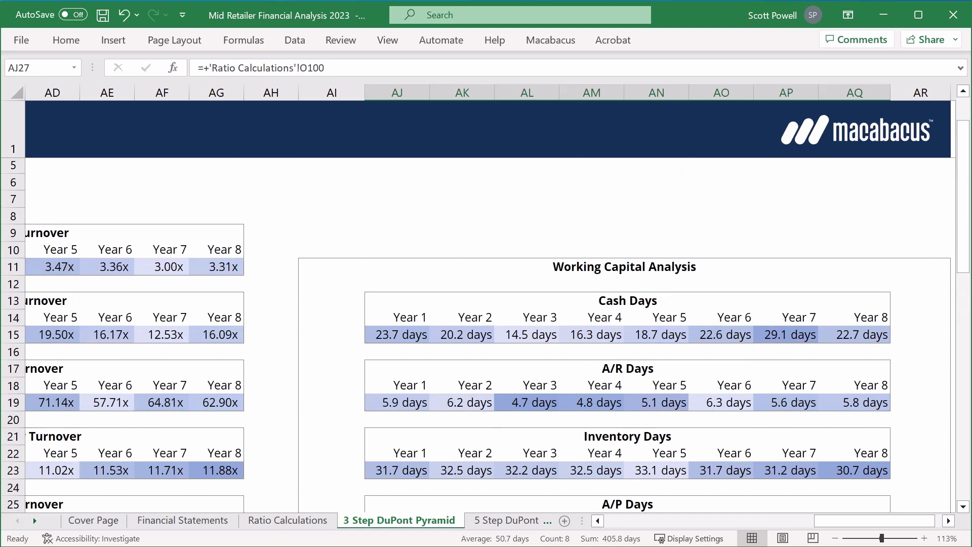
{"action": "left_click", "coordinate": [216, 318]}
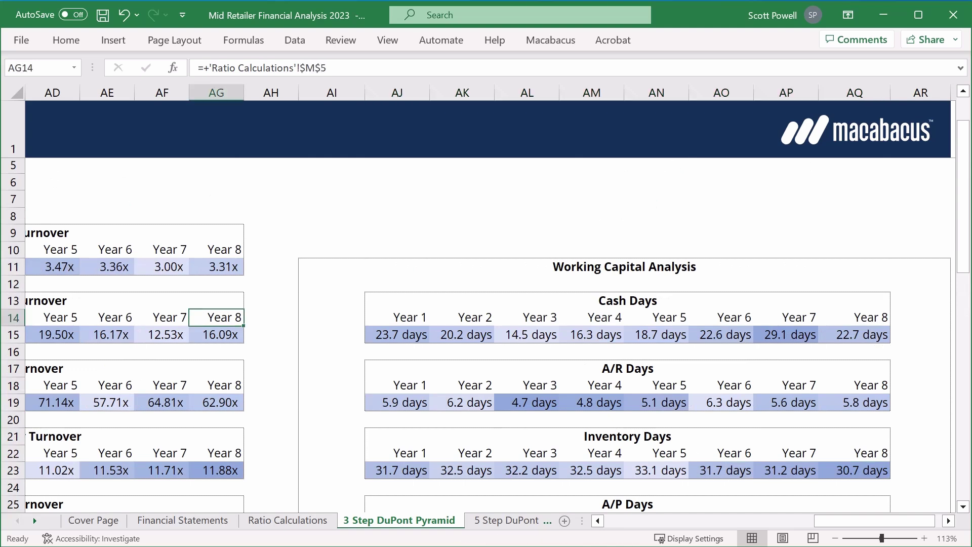
{"action": "key", "text": "Left"}
{"action": "key", "text": "Left"}
{"action": "key", "text": "Left"}
{"action": "key", "text": "Left"}
{"action": "key", "text": "Left"}
{"action": "key", "text": "Left"}
{"action": "key", "text": "Left"}
{"action": "key", "text": "Left"}
{"action": "key", "text": "Left"}
{"action": "key", "text": "Left"}
{"action": "key", "text": "Left"}
{"action": "key", "text": "Left"}
{"action": "key", "text": "Left"}
{"action": "key", "text": "Left"}
{"action": "key", "text": "Left"}
{"action": "key", "text": "Left"}
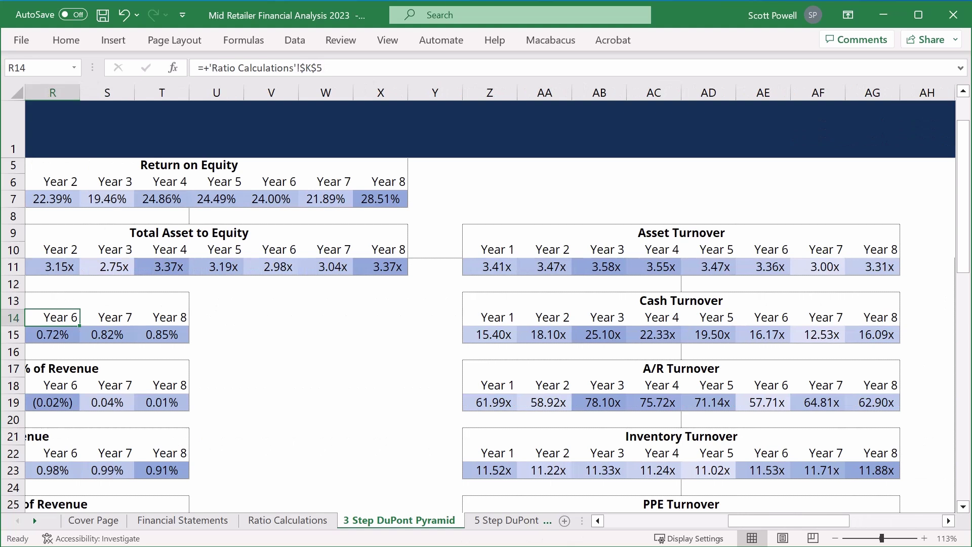
{"action": "key", "text": "Left"}
{"action": "key", "text": "Left"}
{"action": "key", "text": "Left"}
{"action": "key", "text": "Left"}
{"action": "key", "text": "Left"}
{"action": "key", "text": "Left"}
{"action": "key", "text": "Left"}
{"action": "key", "text": "Left"}
{"action": "key", "text": "Left"}
{"action": "key", "text": "Right"}
{"action": "key", "text": "Right"}
{"action": "key", "text": "Right"}
{"action": "key", "text": "Right"}
{"action": "key", "text": "Right"}
{"action": "key", "text": "Right"}
{"action": "key", "text": "Right"}
{"action": "key", "text": "Right"}
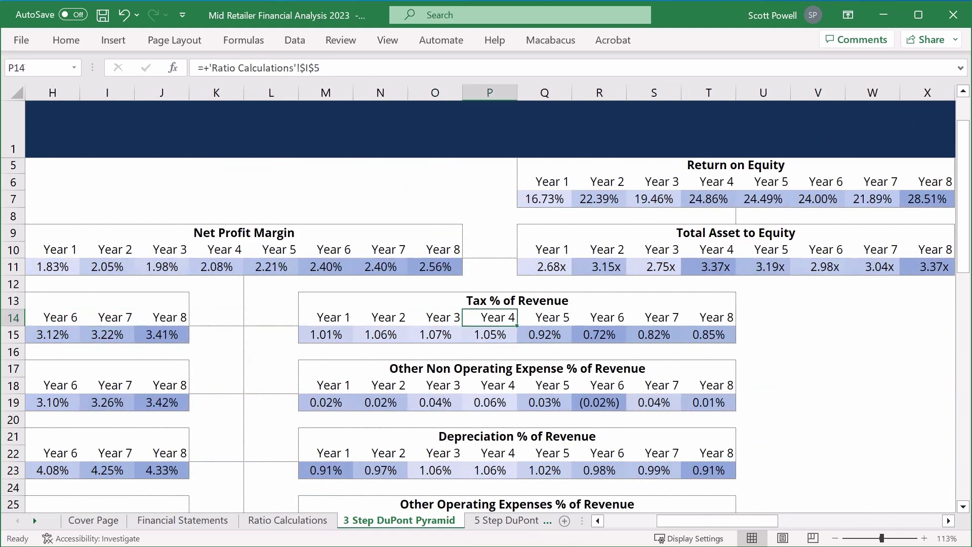
Step: Go up to Total Asset to Equity and select its values for all eight years again
{"action": "key", "text": "Up"}
{"action": "key", "text": "Up"}
{"action": "key", "text": "Up"}
{"action": "key", "text": "Right"}
{"action": "key", "text": "Right"}
{"action": "key", "text": "Left"}
{"action": "key", "text": "shift+Right"}
{"action": "key", "text": "shift+Right"}
{"action": "key", "text": "shift+Right"}
{"action": "key", "text": "shift+Right"}
{"action": "key", "text": "shift+Right"}
{"action": "key", "text": "shift+Right"}
{"action": "key", "text": "shift+Right"}
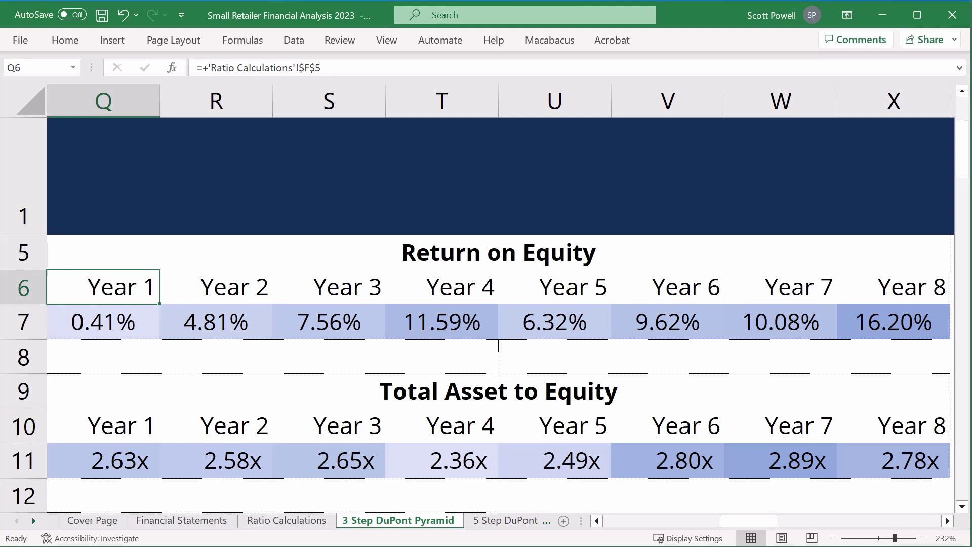
Step: Select the Year 5 to Year 8 Return on Equity values in U7:X7 to examine the recent trend
{"action": "left_click", "coordinate": [103, 322]}
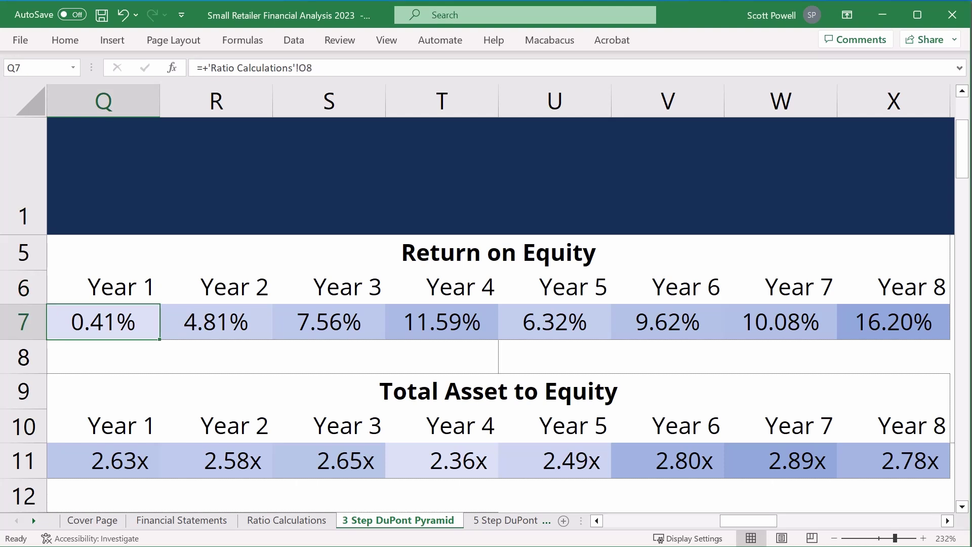
{"action": "key", "text": "Right"}
{"action": "key", "text": "Right"}
{"action": "key", "text": "Right"}
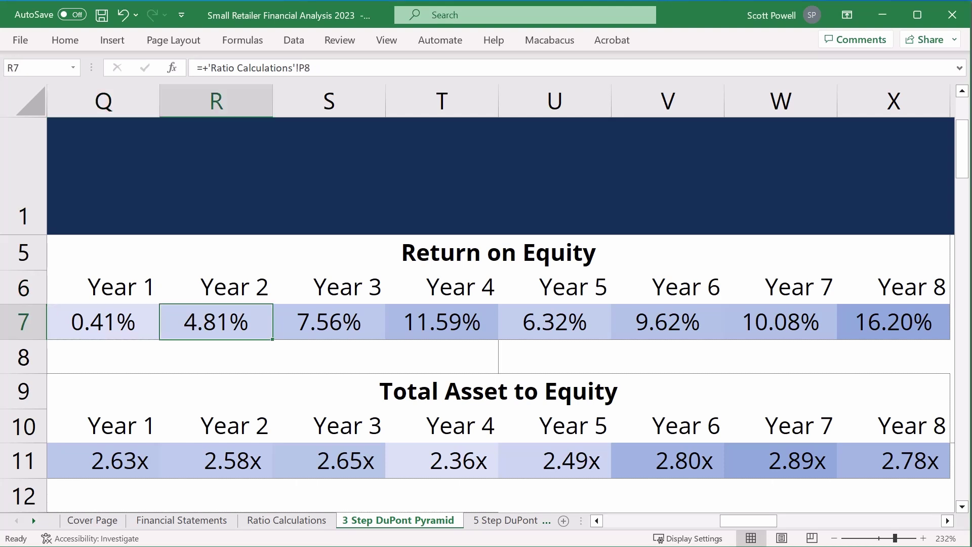
{"action": "key", "text": "Right"}
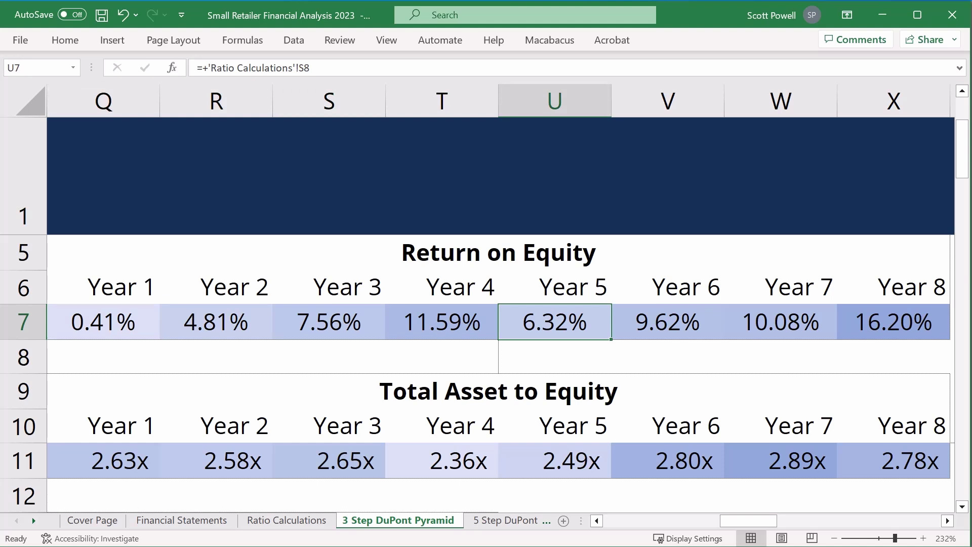
{"action": "key", "text": "shift+Right"}
{"action": "key", "text": "shift+Right"}
{"action": "key", "text": "shift+Right"}
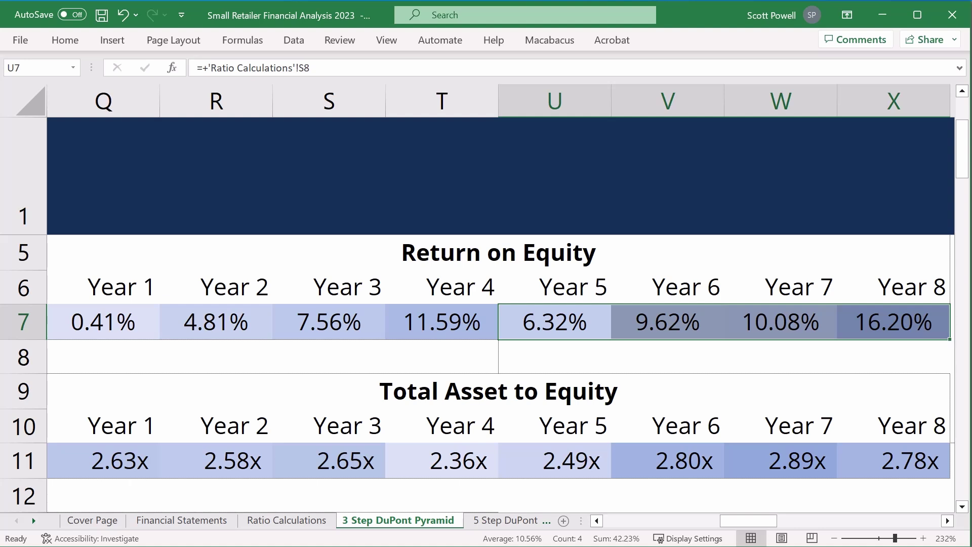
Step: Select the Year 5 to Year 8 Total Asset to Equity values in U11:X11 to compare leverage
{"action": "left_click_drag", "start_coordinate": [554, 460], "coordinate": [893, 460]}
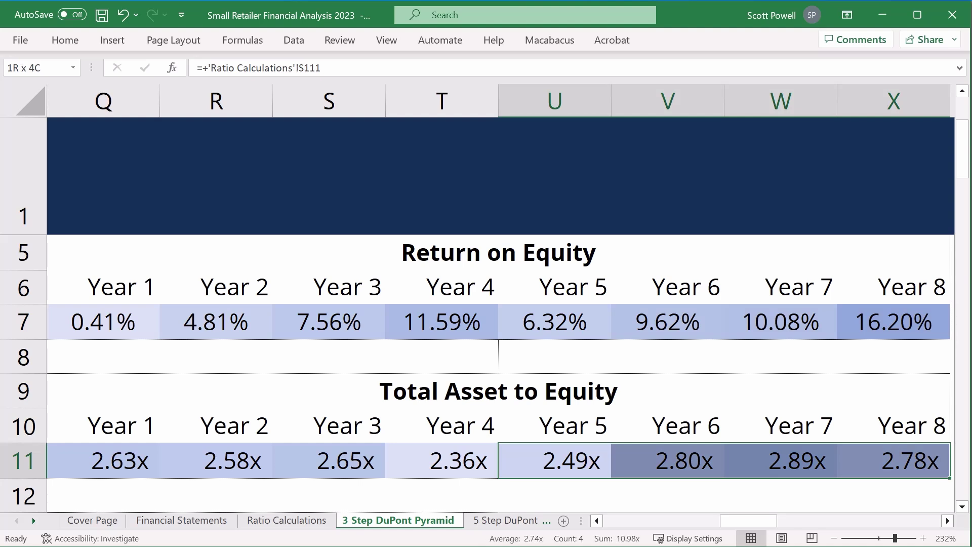
{"action": "left_click_drag", "start_coordinate": [894, 460], "coordinate": [893, 461]}
Step: Select the Year 5 to Year 8 Net Profit Margin values in L11:O11
{"action": "key", "text": "Left"}
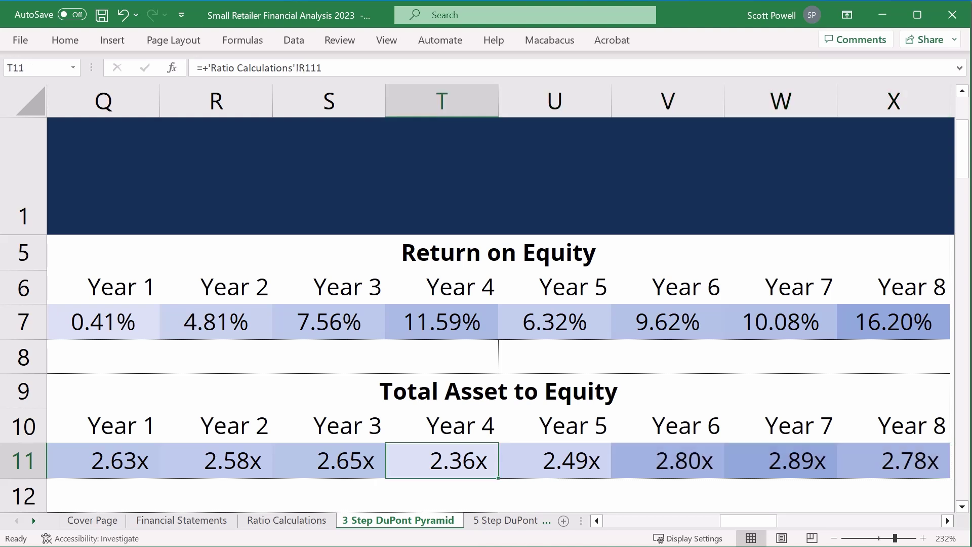
{"action": "key", "text": "ctrl+Left"}
{"action": "key", "text": "ctrl+Left"}
{"action": "key", "text": "ctrl+Left"}
{"action": "key", "text": "Right"}
{"action": "key", "text": "Right"}
{"action": "key", "text": "Right"}
{"action": "key", "text": "Right"}
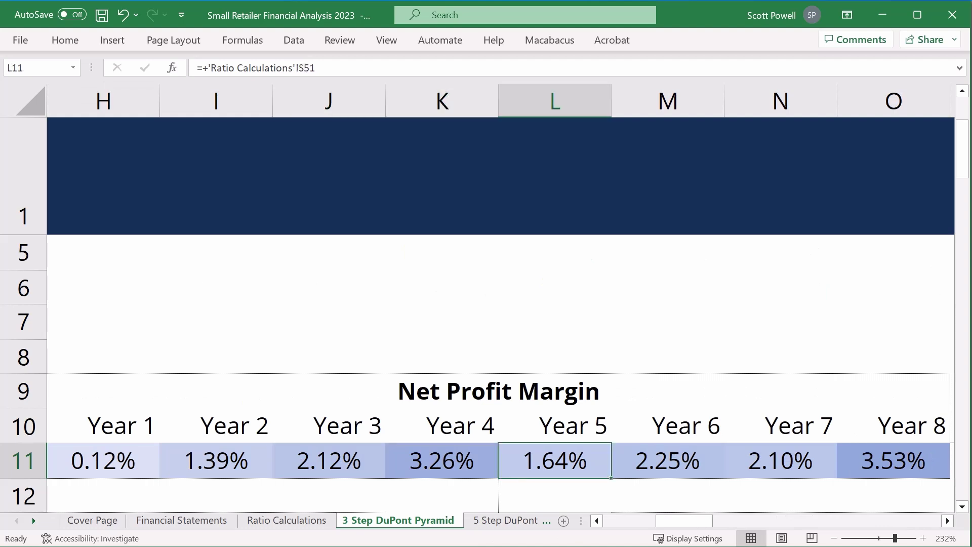
{"action": "key", "text": "shift+Right"}
{"action": "key", "text": "shift+Right"}
{"action": "key", "text": "shift+Right"}
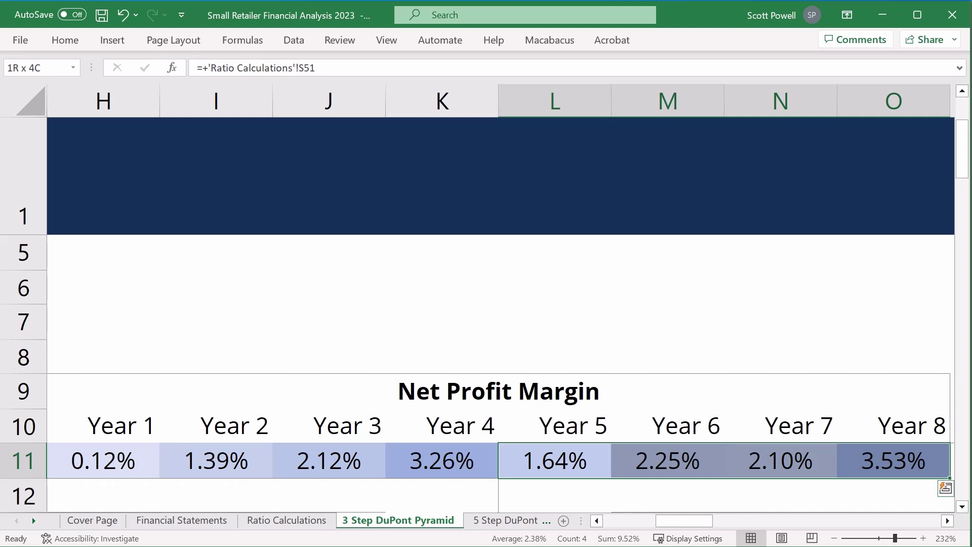
Step: Go across to the Asset Turnover block and select its Year 5 to Year 8 values in AD11:AG11
{"action": "key", "text": "Right"}
{"action": "key", "text": "Right"}
{"action": "key", "text": "Right"}
{"action": "key", "text": "Right"}
{"action": "key", "text": "Right"}
{"action": "key", "text": "Right"}
{"action": "key", "text": "Right"}
{"action": "key", "text": "Right"}
{"action": "key", "text": "Right"}
{"action": "key", "text": "Right"}
{"action": "key", "text": "Right"}
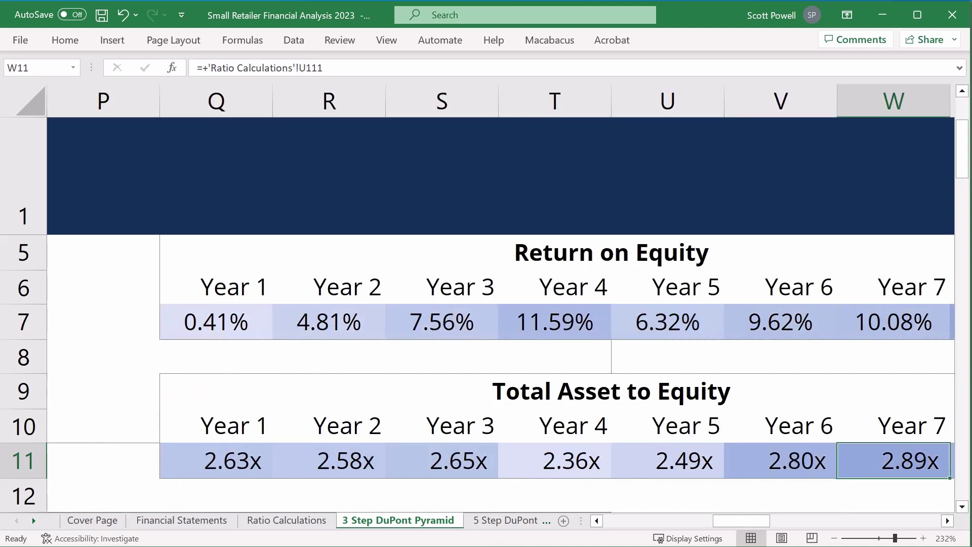
{"action": "key", "text": "Right"}
{"action": "key", "text": "Right"}
{"action": "key", "text": "Right"}
{"action": "key", "text": "Right"}
{"action": "key", "text": "Right"}
{"action": "key", "text": "Right"}
{"action": "key", "text": "Right"}
{"action": "key", "text": "Right"}
{"action": "key", "text": "Right"}
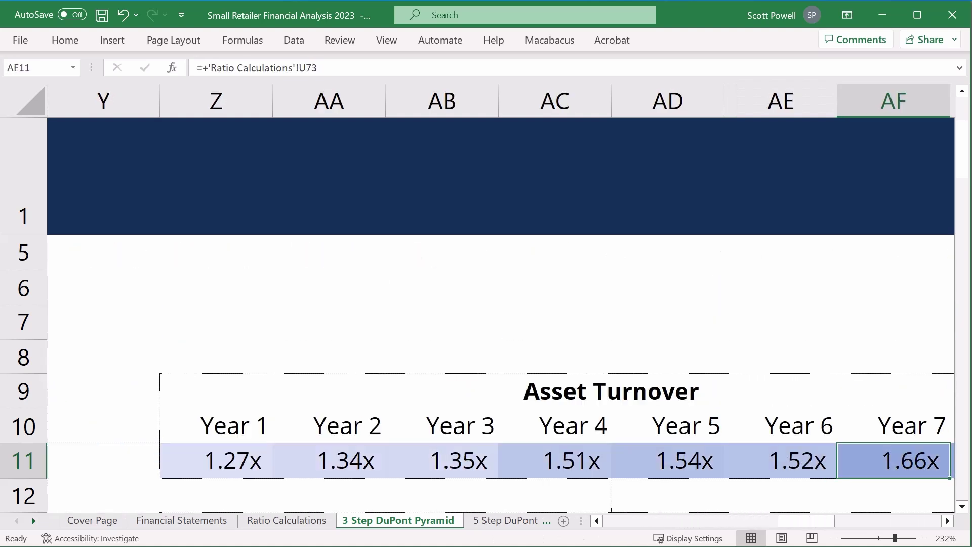
{"action": "key", "text": "Right"}
{"action": "key", "text": "Right"}
{"action": "key", "text": "Left"}
{"action": "key", "text": "Left"}
{"action": "key", "text": "Left"}
{"action": "key", "text": "Left"}
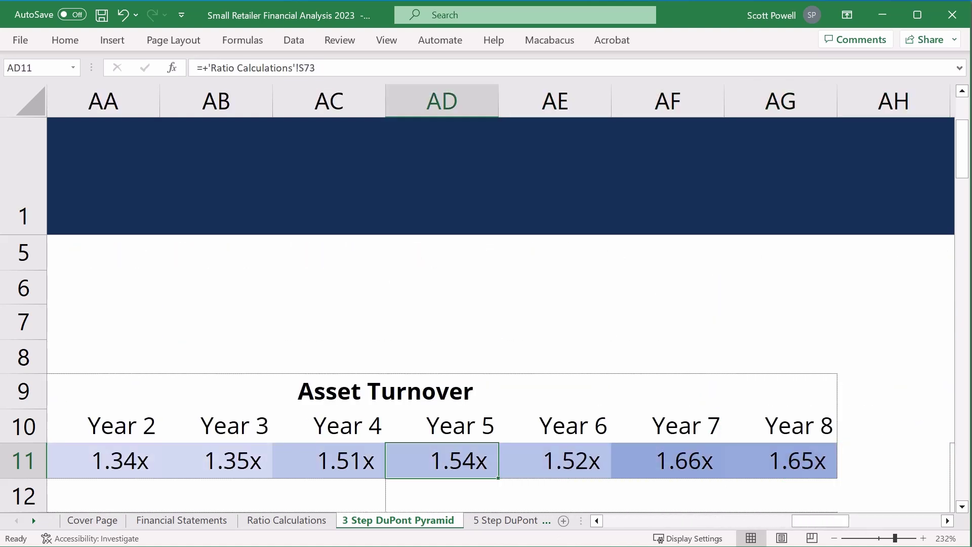
{"action": "key", "text": "shift+Right"}
{"action": "key", "text": "shift+Right"}
{"action": "key", "text": "shift+Right"}
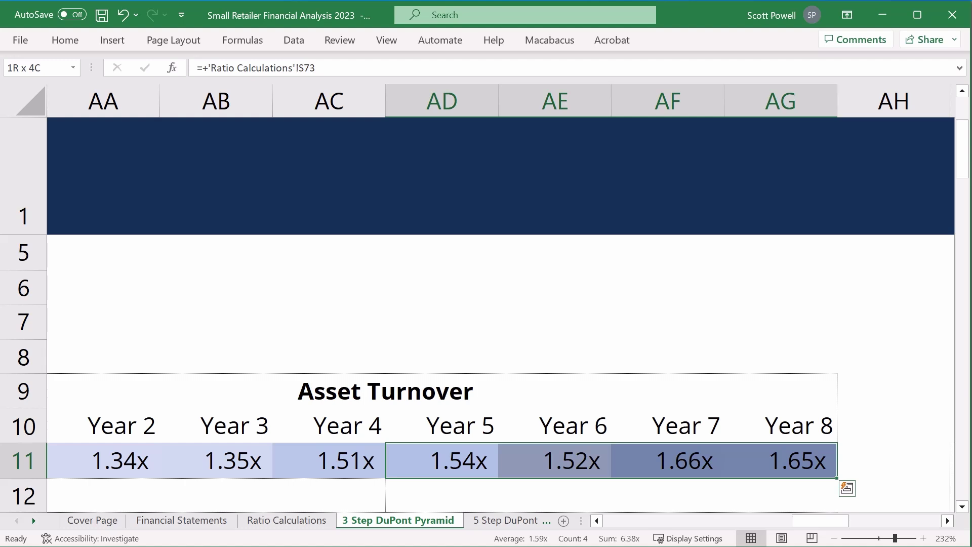
Step: Go back along row 11 from Asset Turnover past Total Asset to Equity to the Net Profit Margin values
{"action": "key", "text": "Left"}
{"action": "key", "text": "Left"}
{"action": "key", "text": "Left"}
{"action": "key", "text": "Left"}
{"action": "key", "text": "Left"}
{"action": "key", "text": "Left"}
{"action": "key", "text": "Left"}
{"action": "key", "text": "Left"}
{"action": "key", "text": "Left"}
{"action": "key", "text": "Left"}
{"action": "key", "text": "Left"}
{"action": "key", "text": "Left"}
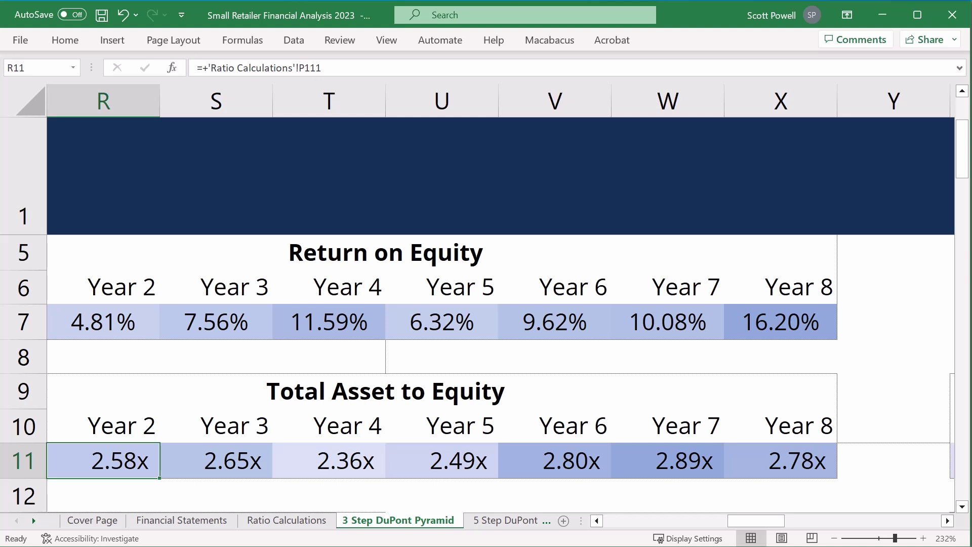
{"action": "key", "text": "Left"}
{"action": "key", "text": "Left"}
{"action": "key", "text": "Left"}
{"action": "key", "text": "Left"}
{"action": "key", "text": "Left"}
{"action": "key", "text": "Left"}
{"action": "key", "text": "Left"}
{"action": "key", "text": "Left"}
{"action": "key", "text": "Left"}
{"action": "key", "text": "Left"}
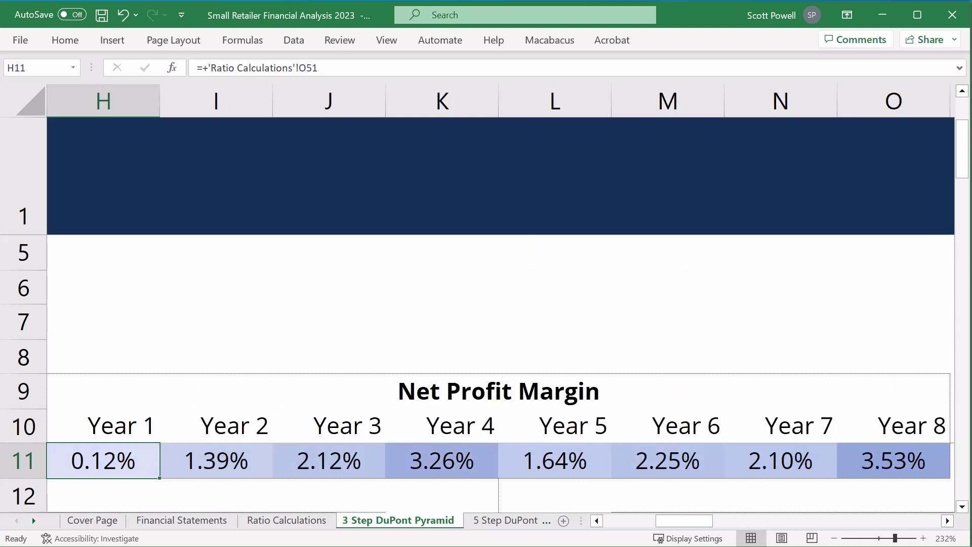
{"action": "key", "text": "Right"}
{"action": "key", "text": "Right"}
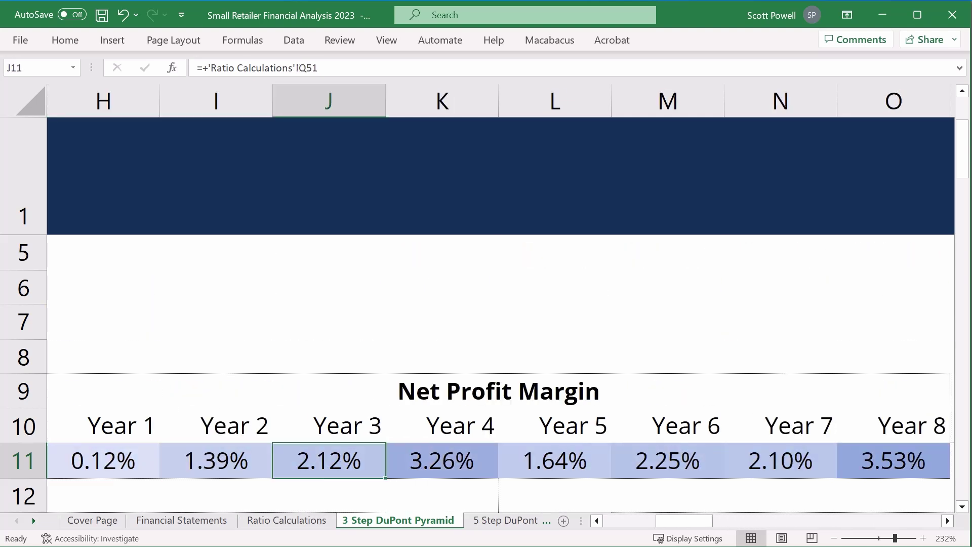
Step: Go down through the margin blocks beneath Net Profit Margin to the Gross Margin rows, reviewing the Year 6 to Year 8 ratios
{"action": "key", "text": "Down"}
{"action": "key", "text": "Down"}
{"action": "key", "text": "Down"}
{"action": "key", "text": "Down"}
{"action": "key", "text": "Left"}
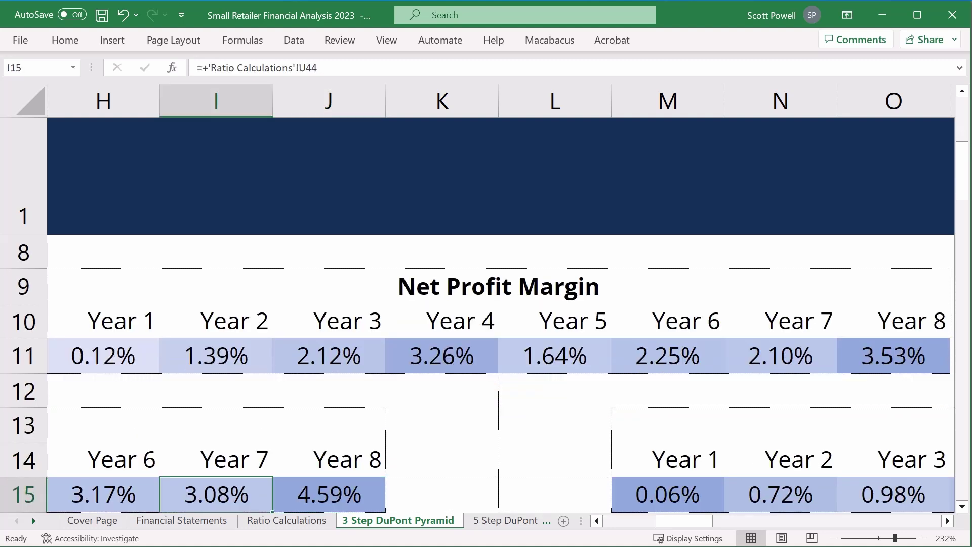
{"action": "key", "text": "Down"}
{"action": "key", "text": "Down"}
{"action": "key", "text": "Down"}
{"action": "key", "text": "Up"}
{"action": "key", "text": "Up"}
{"action": "key", "text": "Down"}
{"action": "key", "text": "Down"}
{"action": "key", "text": "Down"}
{"action": "key", "text": "Down"}
{"action": "key", "text": "Down"}
{"action": "key", "text": "Down"}
{"action": "key", "text": "Down"}
{"action": "key", "text": "Down"}
{"action": "key", "text": "Down"}
{"action": "key", "text": "Down"}
{"action": "key", "text": "Down"}
{"action": "key", "text": "Down"}
{"action": "key", "text": "Down"}
{"action": "key", "text": "Down"}
{"action": "key", "text": "Down"}
{"action": "key", "text": "Down"}
{"action": "key", "text": "Down"}
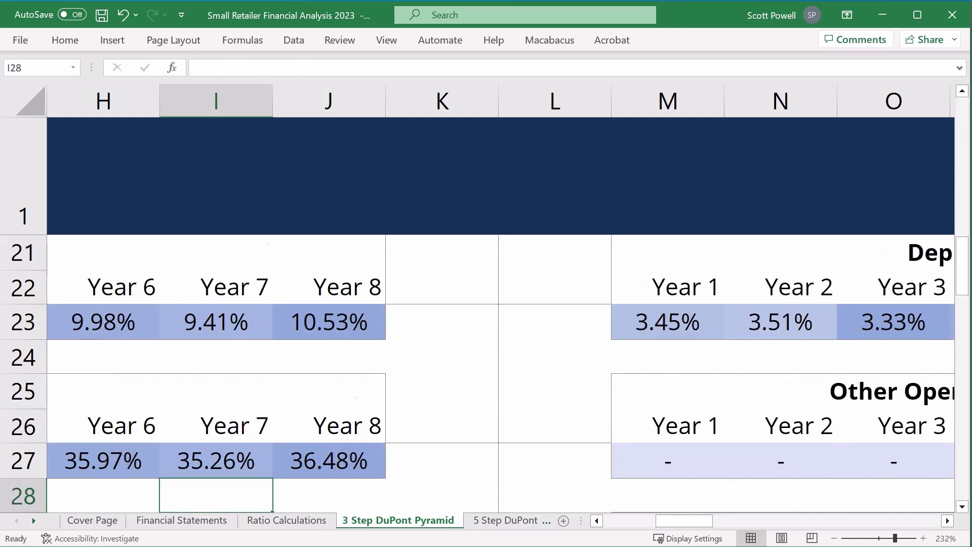
{"action": "key", "text": "Up"}
{"action": "key", "text": "Up"}
{"action": "key", "text": "Up"}
{"action": "key", "text": "Up"}
{"action": "key", "text": "Up"}
{"action": "key", "text": "Up"}
{"action": "key", "text": "Up"}
{"action": "key", "text": "Left"}
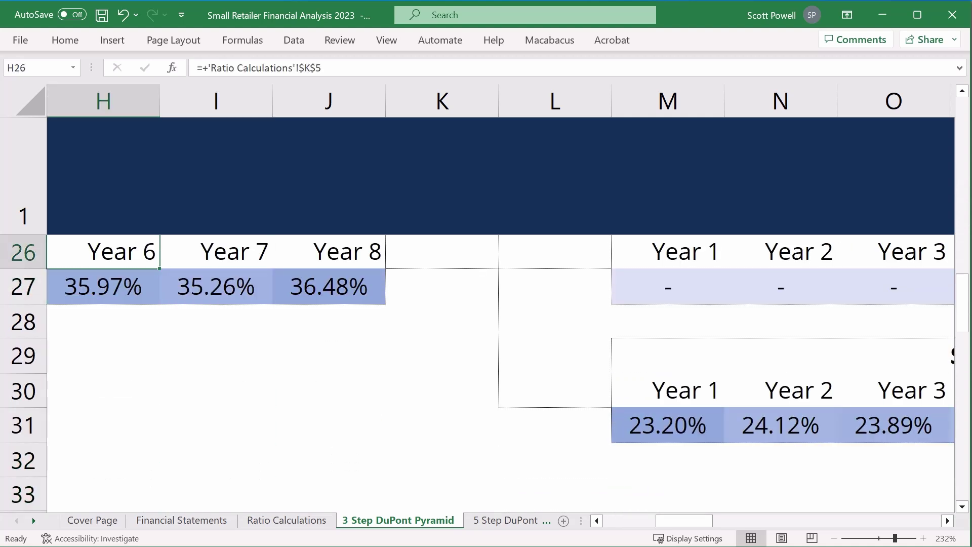
Step: Select the Year 5 to Year 8 Gross Margin values in G27:J27
{"action": "key", "text": "Left"}
{"action": "key", "text": "Left"}
{"action": "key", "text": "Left"}
{"action": "key", "text": "Up"}
{"action": "key", "text": "Up"}
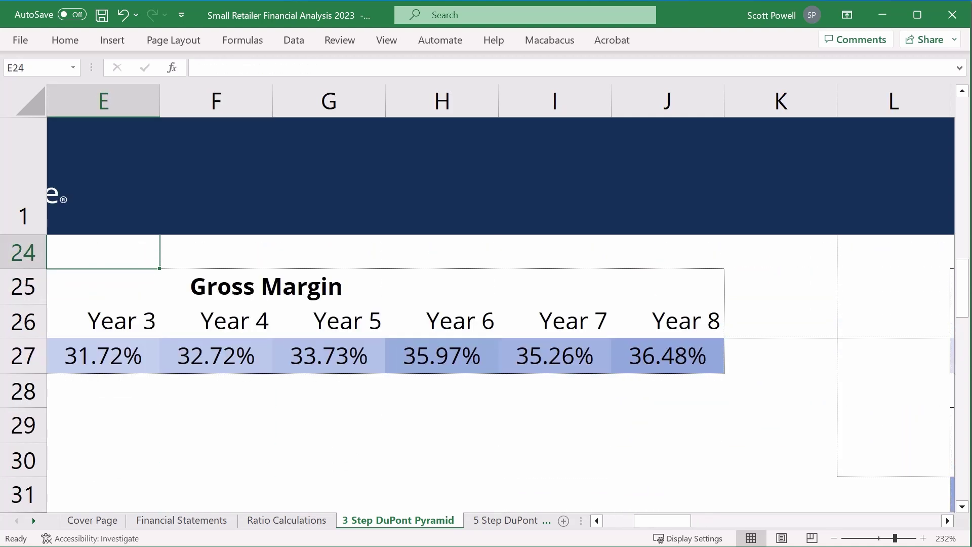
{"action": "key", "text": "Left"}
{"action": "key", "text": "Down"}
{"action": "key", "text": "Down"}
{"action": "key", "text": "Right"}
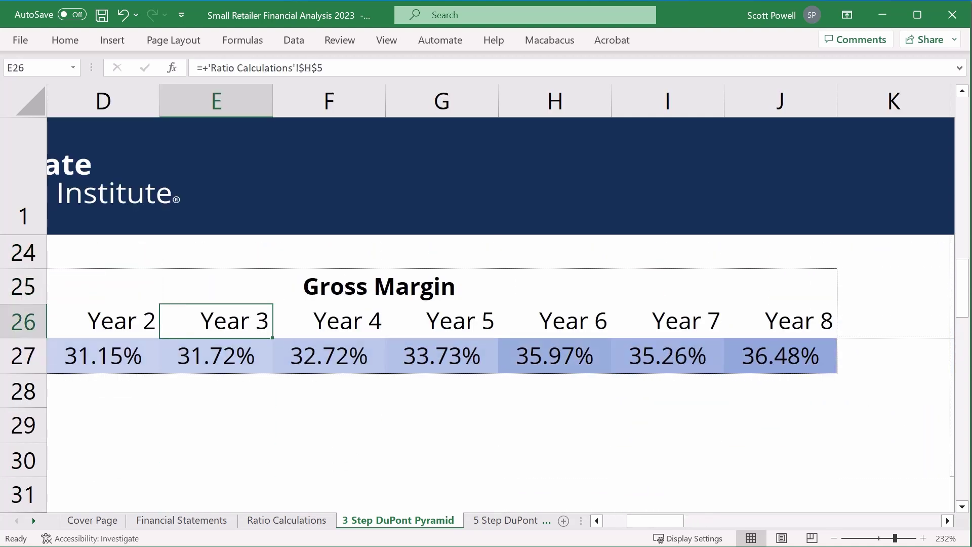
{"action": "key", "text": "Right"}
{"action": "key", "text": "Down"}
{"action": "key", "text": "Right"}
{"action": "key", "text": "shift+Right"}
{"action": "key", "text": "shift+Right"}
{"action": "key", "text": "shift+Right"}
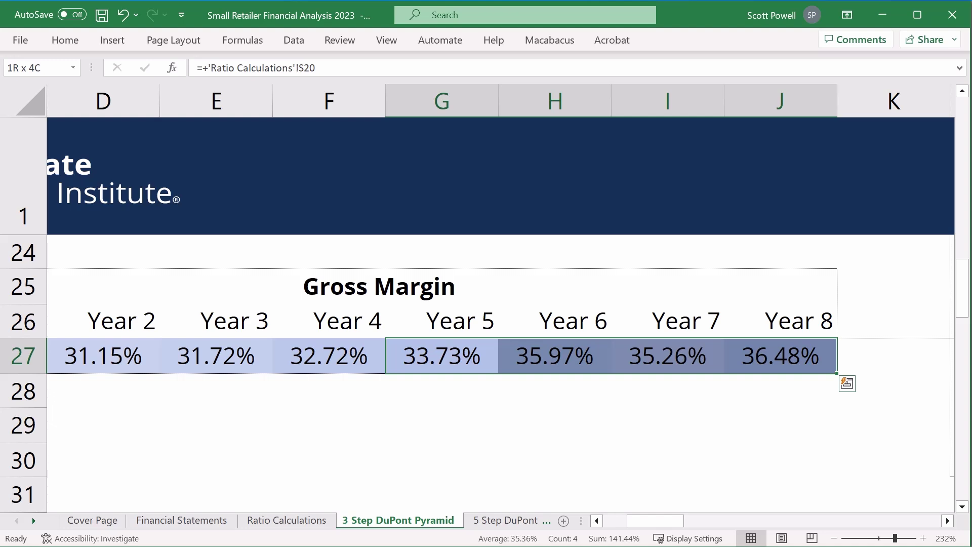
Step: Go up to EBITDA Margin and select its Year 5 to Year 8 values in G23:J23
{"action": "key", "text": "Up"}
{"action": "key", "text": "Up"}
{"action": "key", "text": "Up"}
{"action": "key", "text": "Up"}
{"action": "key", "text": "Up"}
{"action": "key", "text": "Up"}
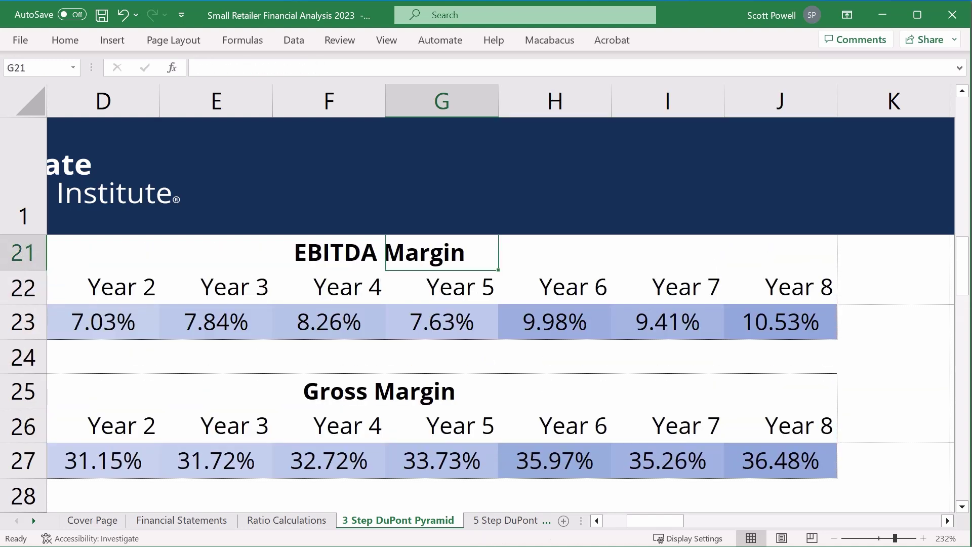
{"action": "key", "text": "Down"}
{"action": "key", "text": "Down"}
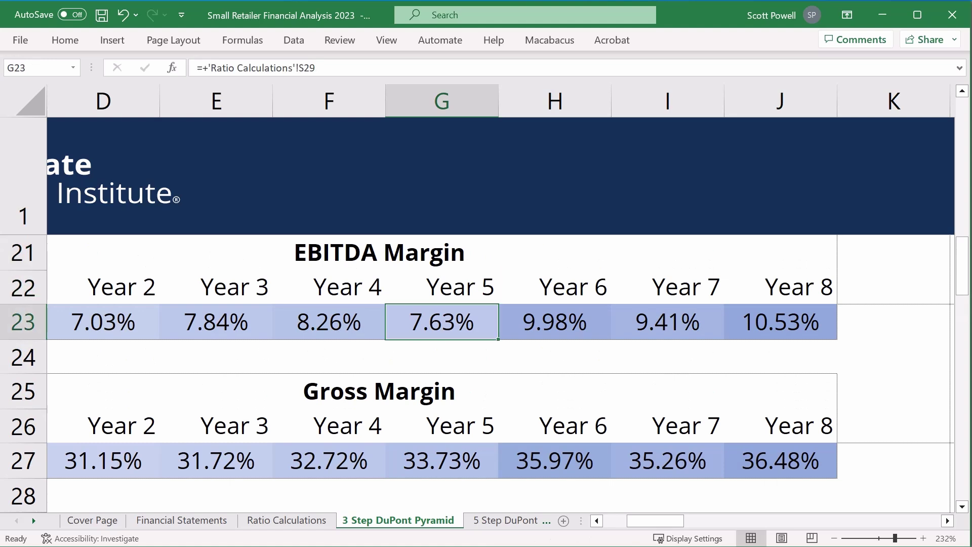
{"action": "key", "text": "shift+Right"}
{"action": "key", "text": "shift+Right"}
{"action": "key", "text": "shift+Right"}
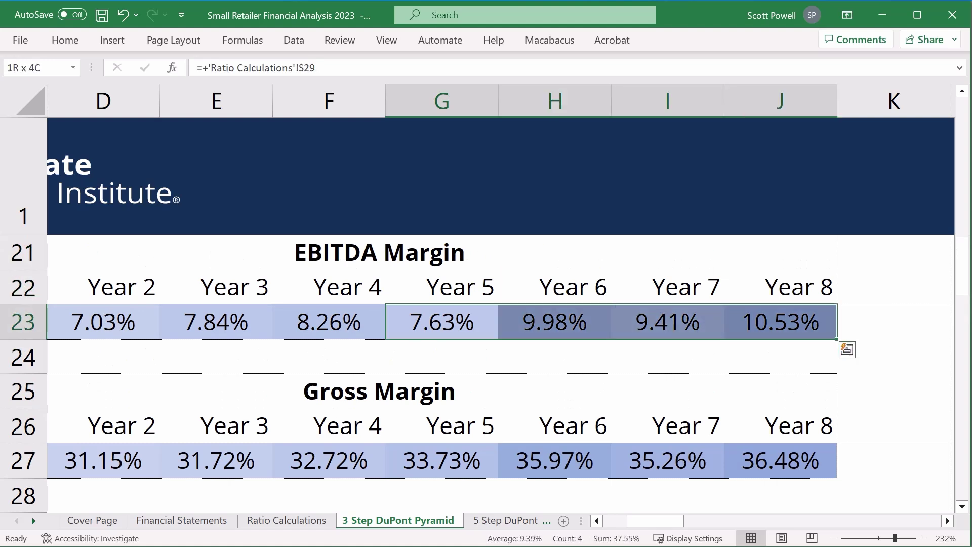
Step: Go up to EBIT Margin and select its Year 5 to Year 8 values in G19:J19
{"action": "key", "text": "Up"}
{"action": "key", "text": "Up"}
{"action": "key", "text": "Up"}
{"action": "key", "text": "Up"}
{"action": "key", "text": "Up"}
{"action": "key", "text": "Down"}
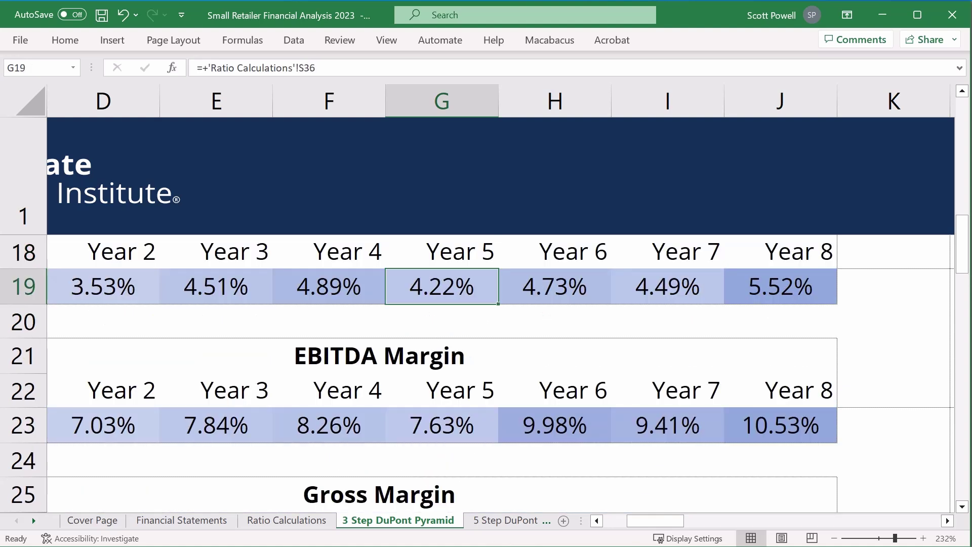
{"action": "key", "text": "Up"}
{"action": "key", "text": "Up"}
{"action": "key", "text": "Down"}
{"action": "key", "text": "Down"}
{"action": "key", "text": "shift+Right"}
{"action": "key", "text": "shift+Right"}
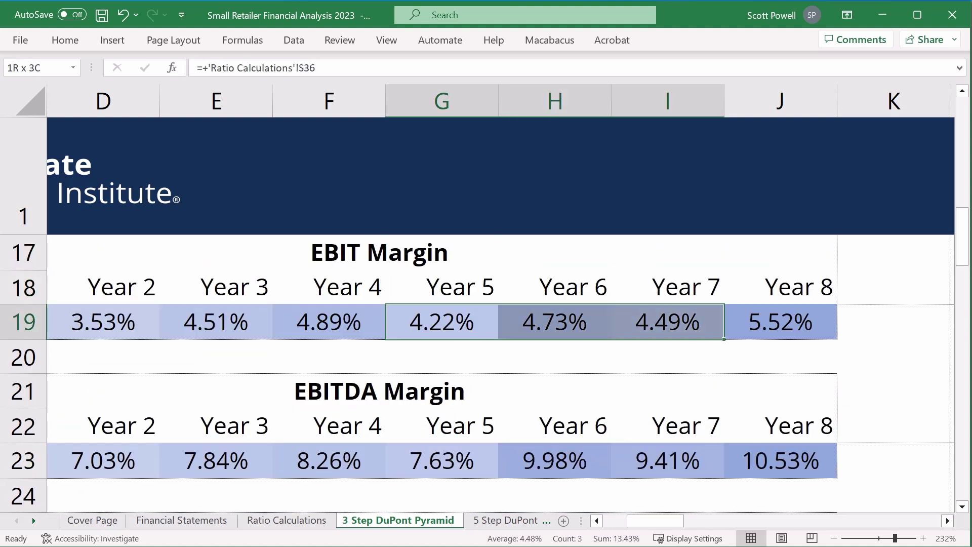
{"action": "key", "text": "shift+Right"}
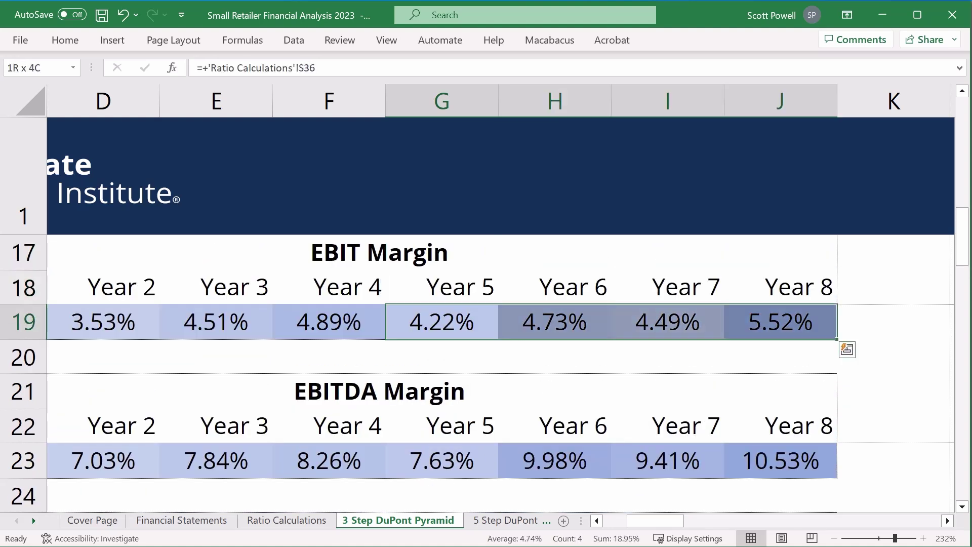
Step: Go up to EBT Margin and select its Year 5 to Year 8 values in G15:J15
{"action": "key", "text": "Up"}
{"action": "key", "text": "Up"}
{"action": "key", "text": "Up"}
{"action": "key", "text": "Up"}
{"action": "key", "text": "Up"}
{"action": "key", "text": "Up"}
{"action": "key", "text": "Up"}
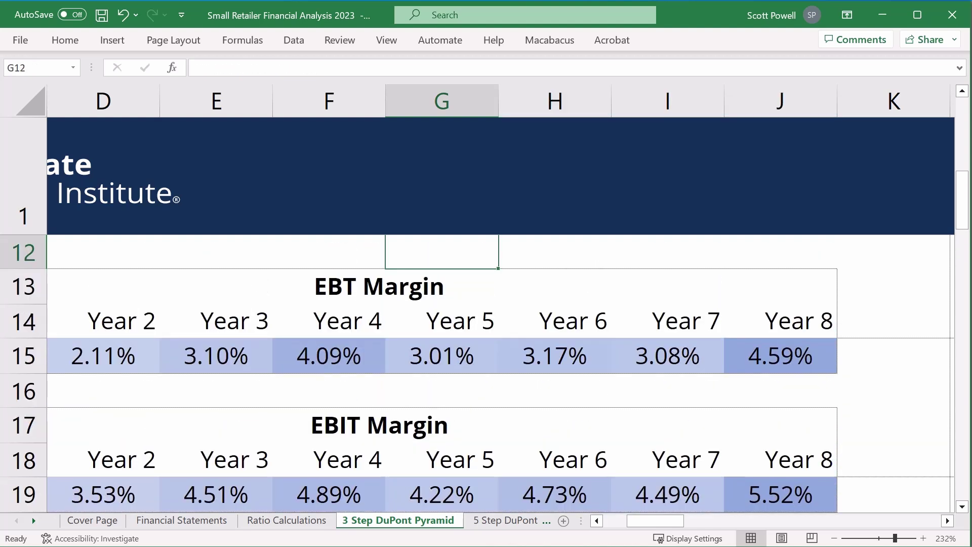
{"action": "key", "text": "Down"}
{"action": "key", "text": "Down"}
{"action": "key", "text": "Down"}
{"action": "key", "text": "shift+Right"}
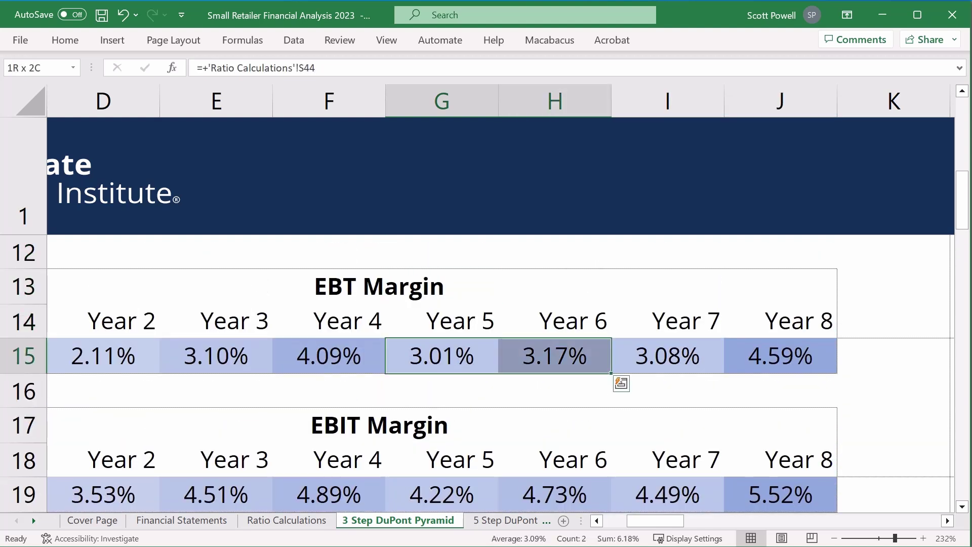
{"action": "key", "text": "shift+Right"}
{"action": "key", "text": "shift+Right"}
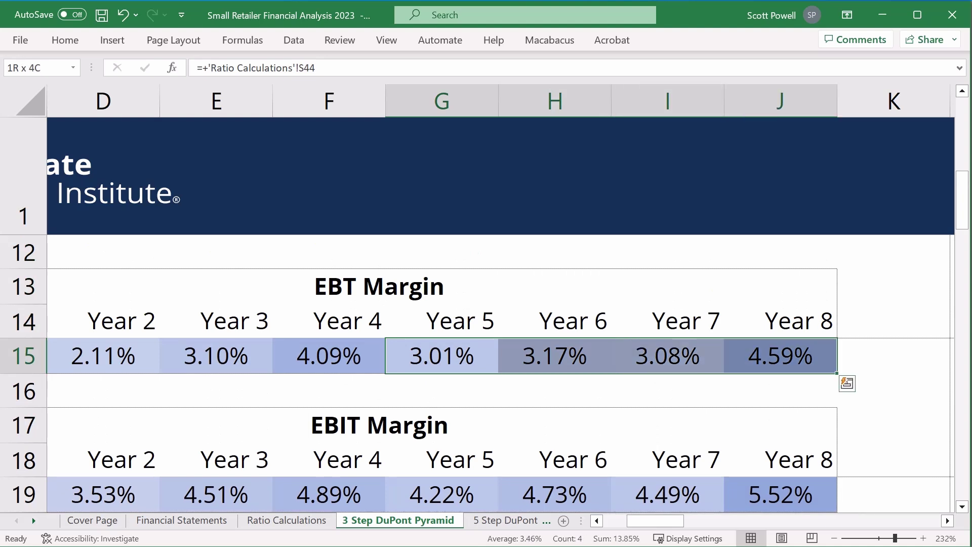
Step: Go up to the Net Profit Margin row and move across its yearly ratios to Year 8
{"action": "key", "text": "Up"}
{"action": "key", "text": "Up"}
{"action": "key", "text": "Up"}
{"action": "key", "text": "Up"}
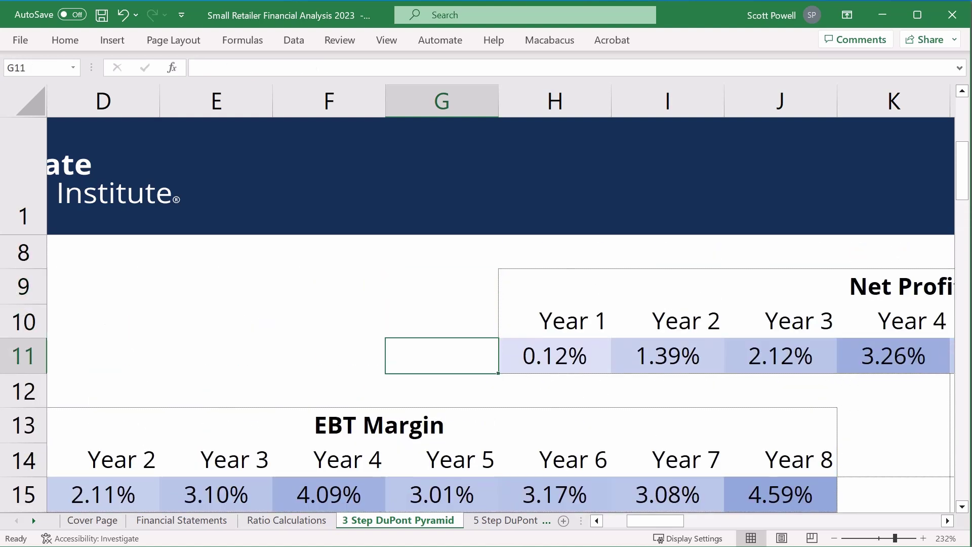
{"action": "key", "text": "Right"}
{"action": "key", "text": "Right"}
{"action": "key", "text": "Right"}
{"action": "key", "text": "Right"}
{"action": "key", "text": "Right"}
{"action": "key", "text": "Right"}
{"action": "key", "text": "Right"}
{"action": "key", "text": "Left"}
{"action": "key", "text": "Left"}
{"action": "key", "text": "Left"}
{"action": "key", "text": "Right"}
{"action": "key", "text": "Right"}
{"action": "key", "text": "Right"}
{"action": "key", "text": "Right"}
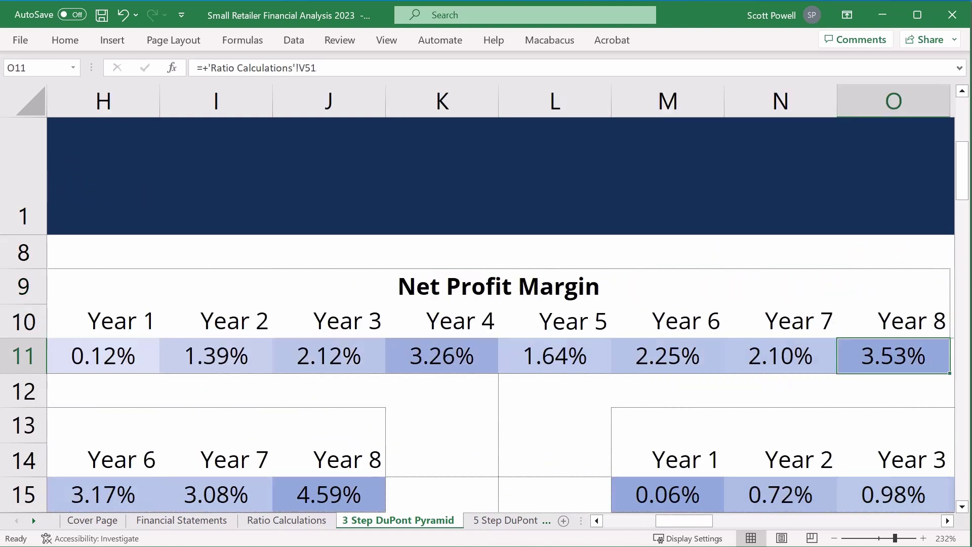
Step: Select the Year 5 to Year 8 Net Profit Margin values in L11:O11
{"action": "key", "text": "Right"}
{"action": "key", "text": "Left"}
{"action": "key", "text": "Left"}
{"action": "key", "text": "Left"}
{"action": "key", "text": "Left"}
{"action": "key", "text": "shift+Right"}
{"action": "key", "text": "shift+Right"}
{"action": "key", "text": "shift+Right"}
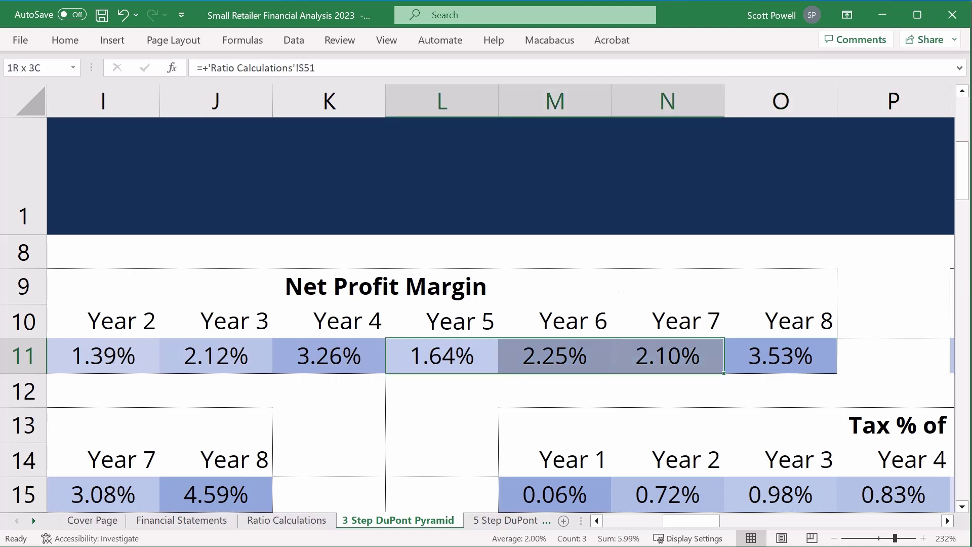